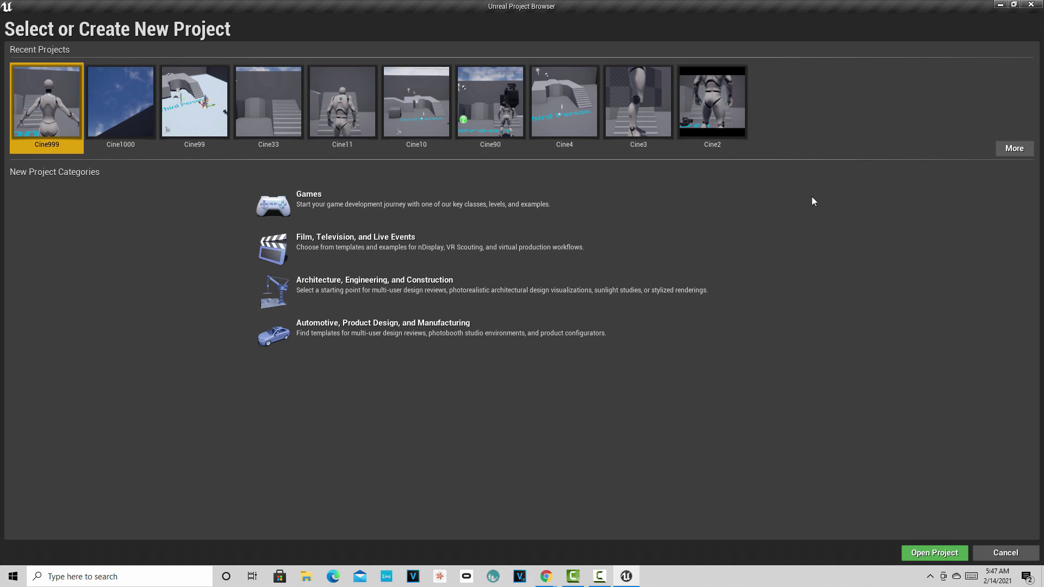
# Start a new Games project based on the Third Person template
pyautogui.click(361, 213)
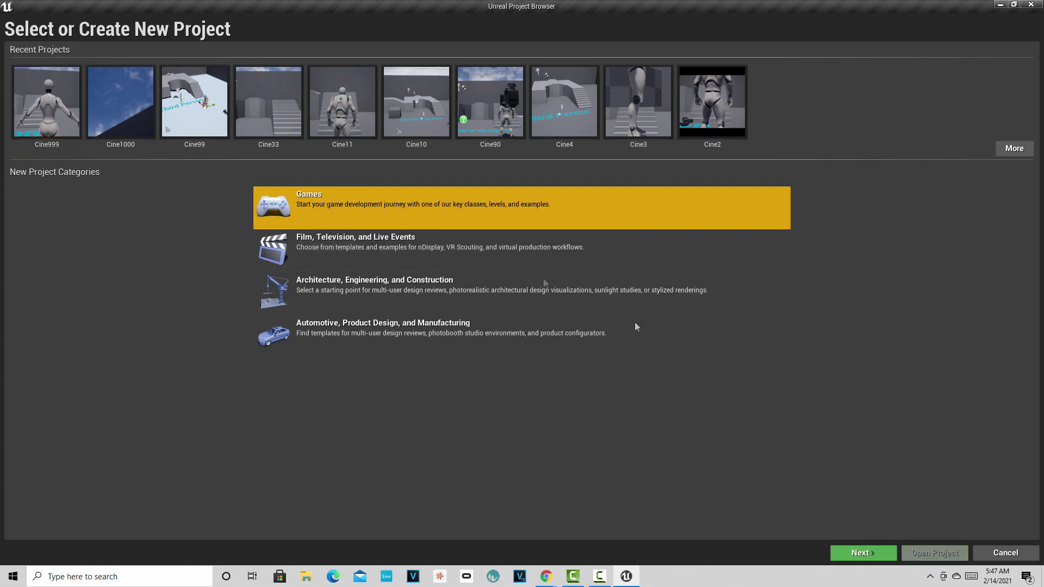
pyautogui.click(854, 557)
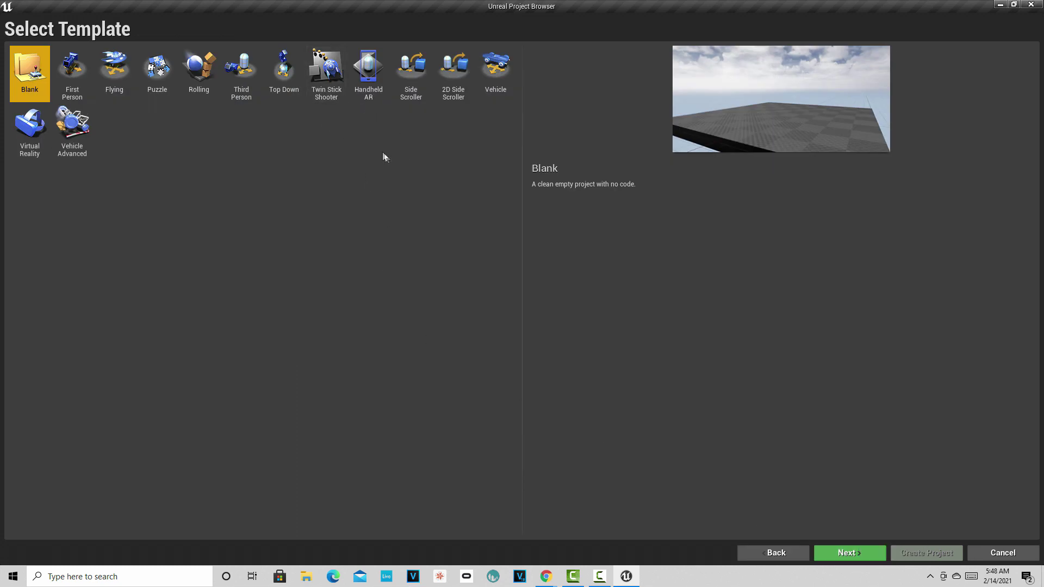
pyautogui.click(246, 76)
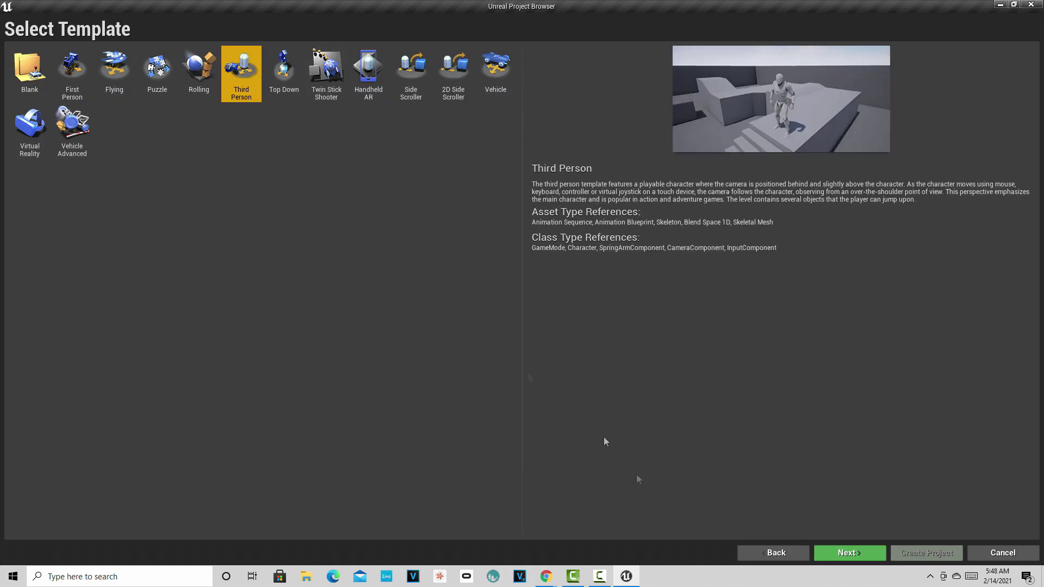
pyautogui.click(853, 554)
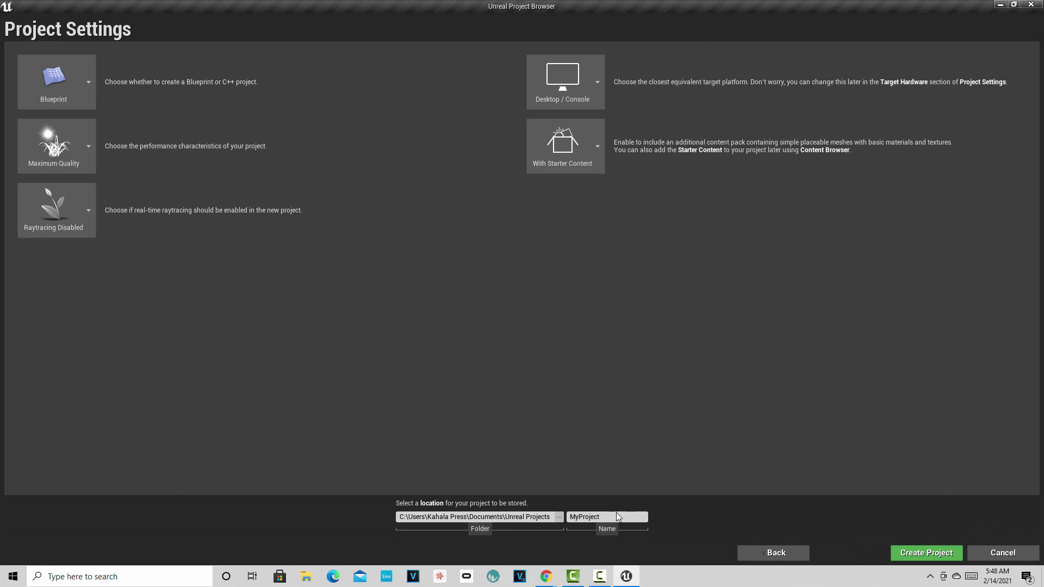
# Name the project Cine1001 and create it with the default project settings
pyautogui.moveTo(601, 518); pyautogui.dragTo(555, 523)
pyautogui.write('Cine1')
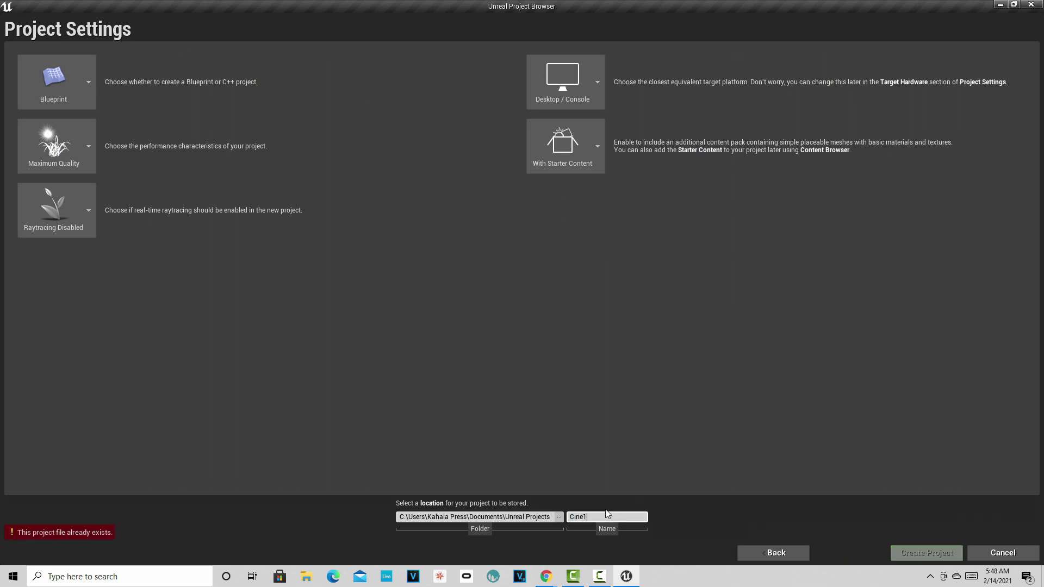
pyautogui.write('001')
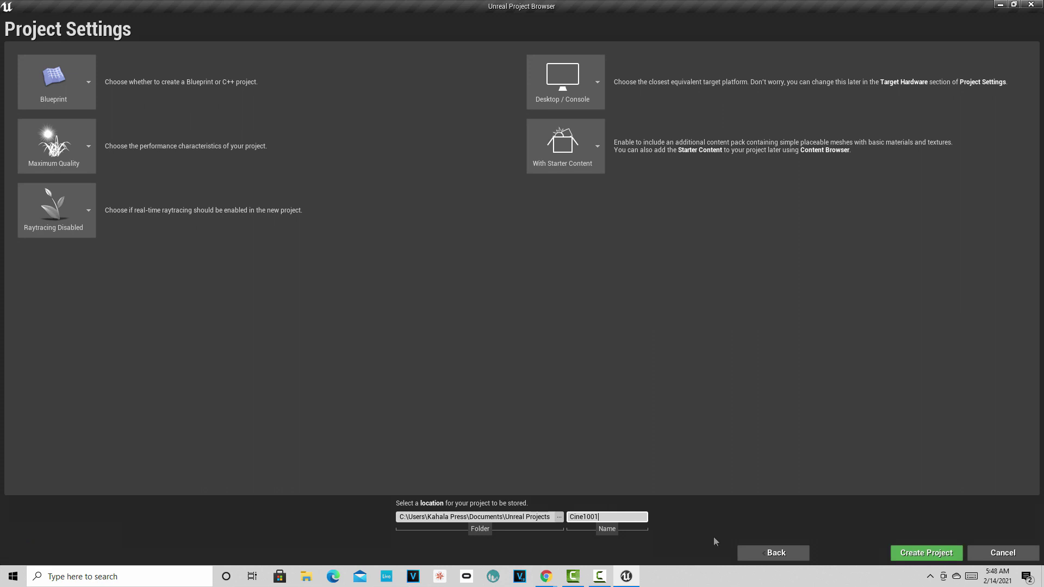
pyautogui.click(923, 553)
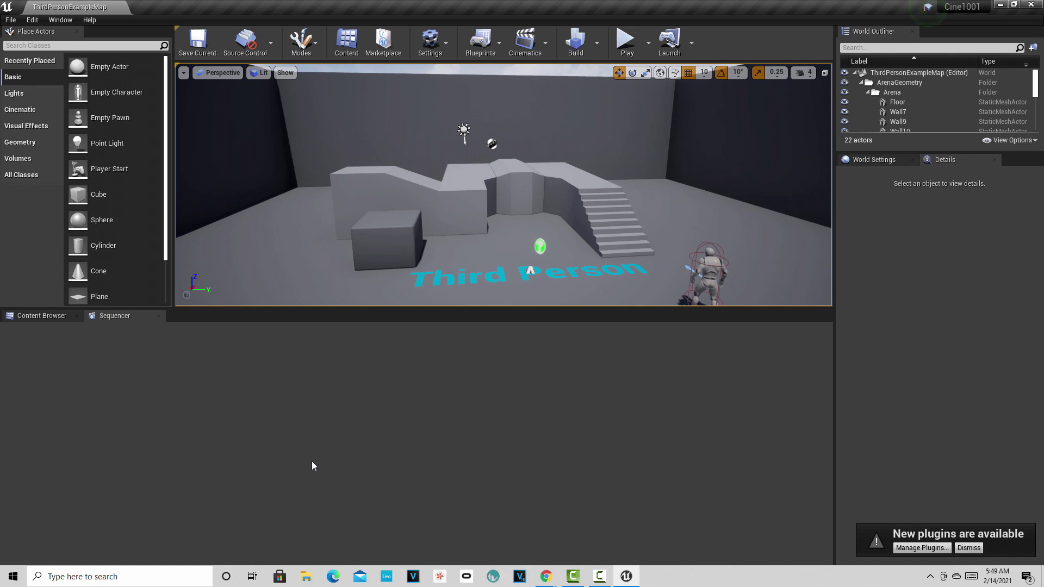
# Show the folder tree in the Content Browser, create a folder named Clips directly under Content, and open it
pyautogui.click(44, 316)
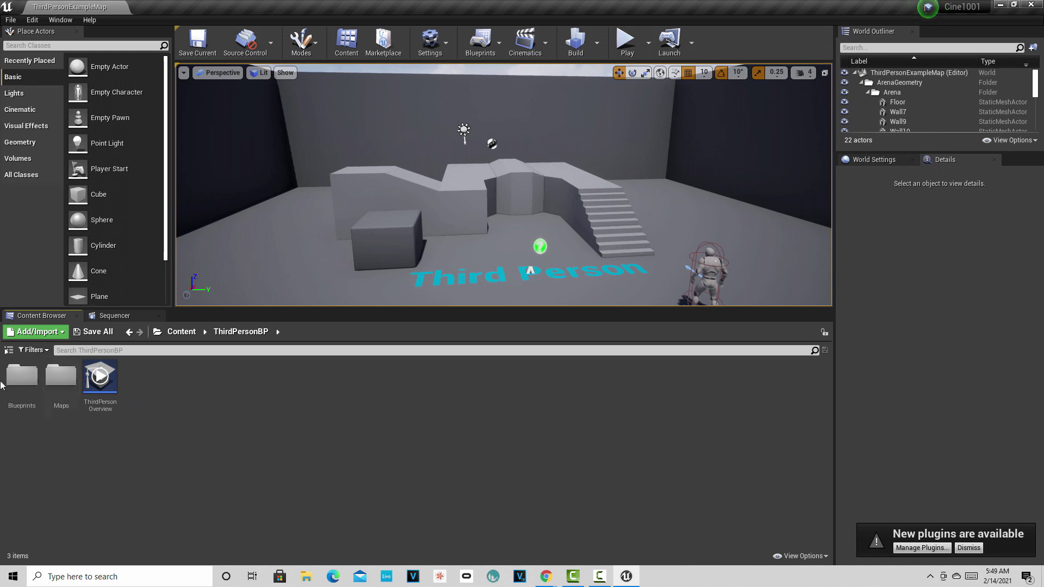
pyautogui.click(7, 352)
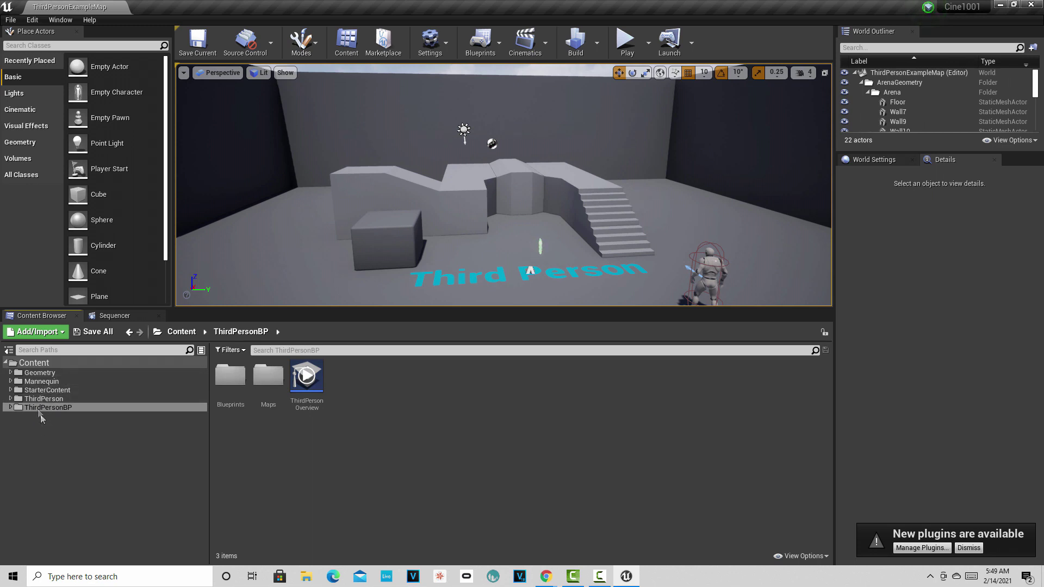
pyautogui.click(44, 365)
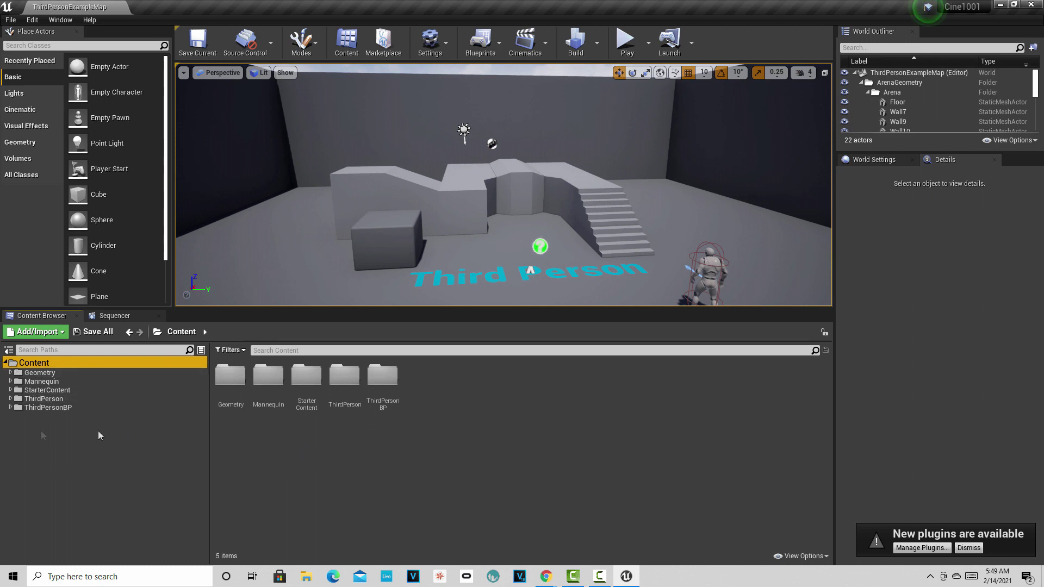
pyautogui.rightClick(517, 408)
pyautogui.click(555, 93)
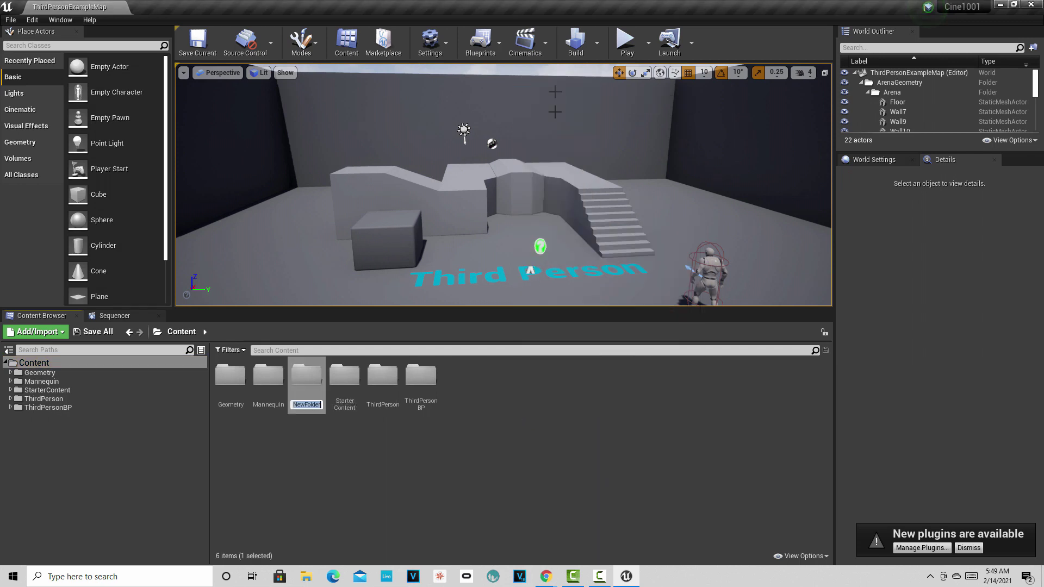
pyautogui.write('Clips')
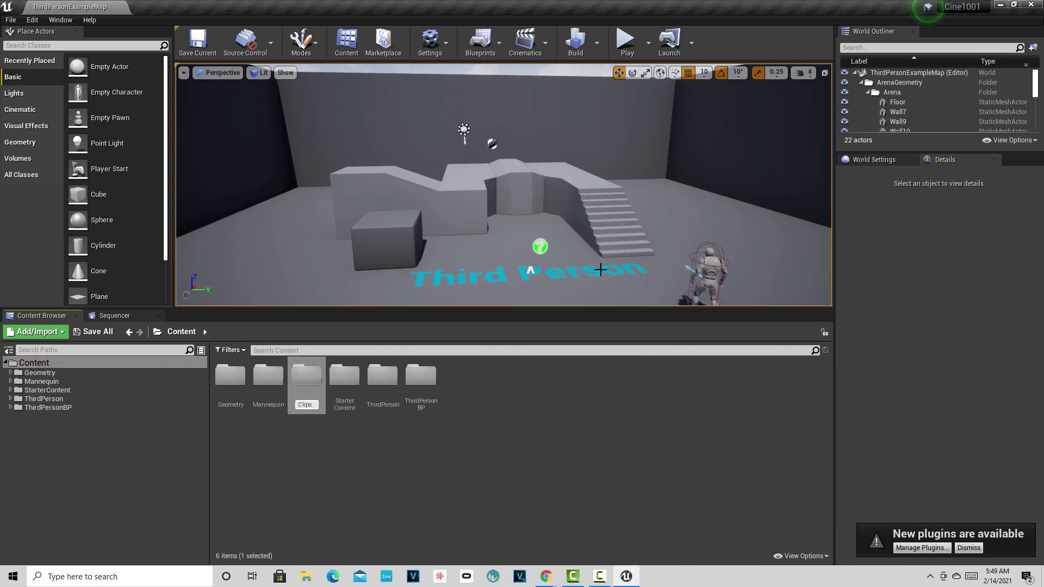
pyautogui.press('Return')
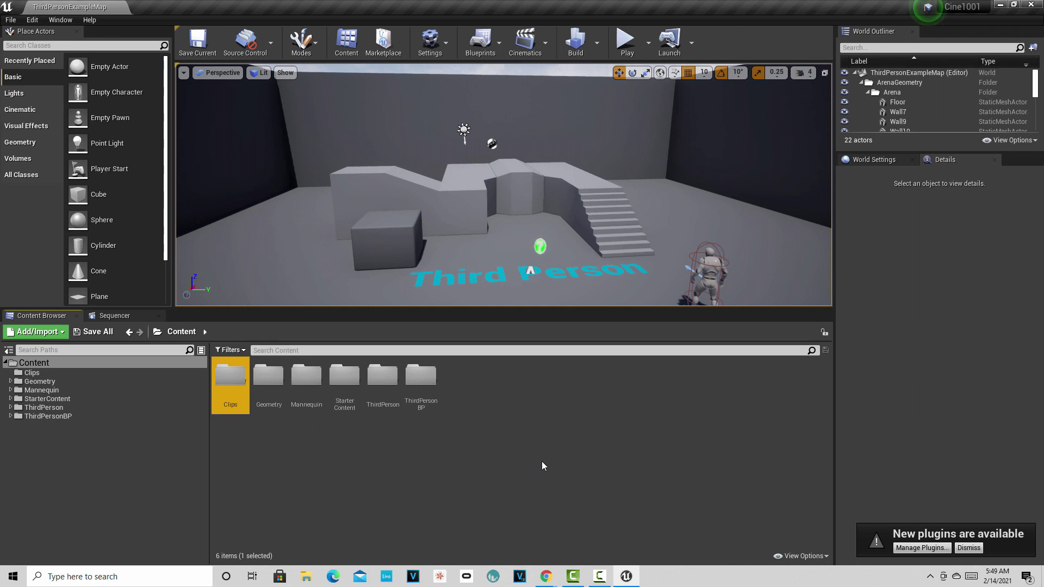
pyautogui.doubleClick(230, 378)
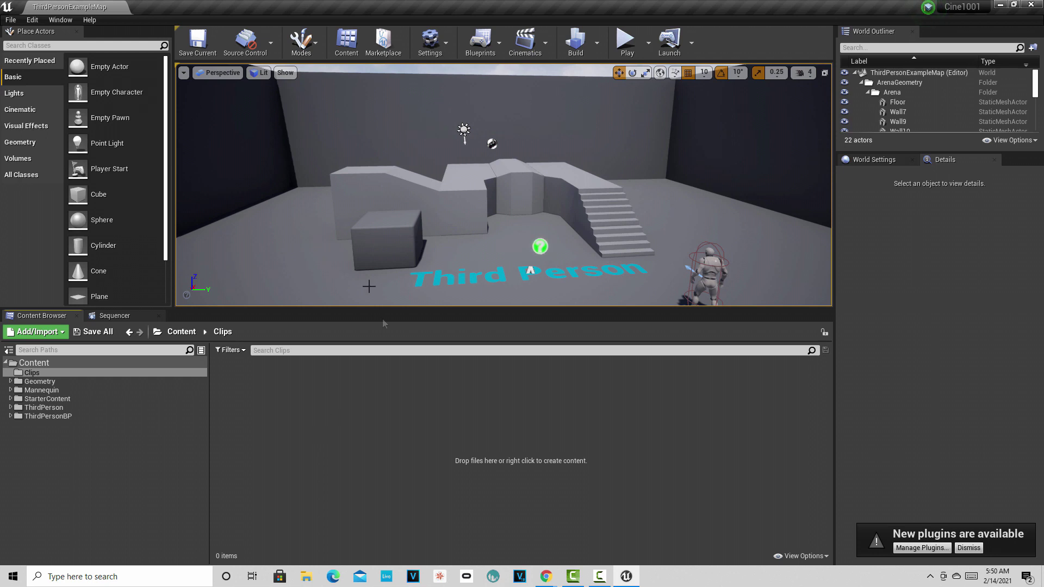
# Add a level sequence to the level and save it in the Clips folder as Main
pyautogui.click(543, 49)
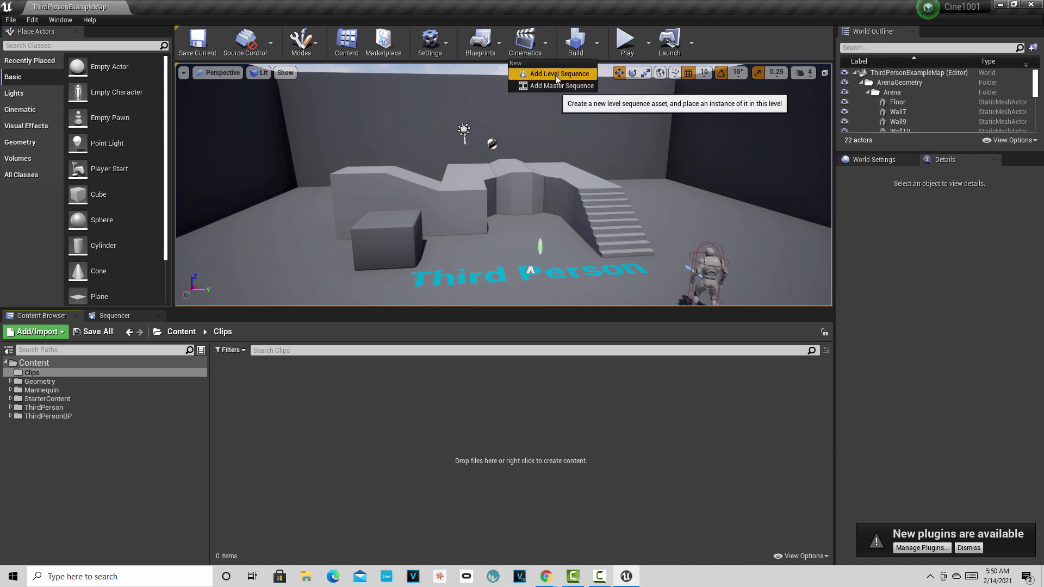
pyautogui.click(556, 75)
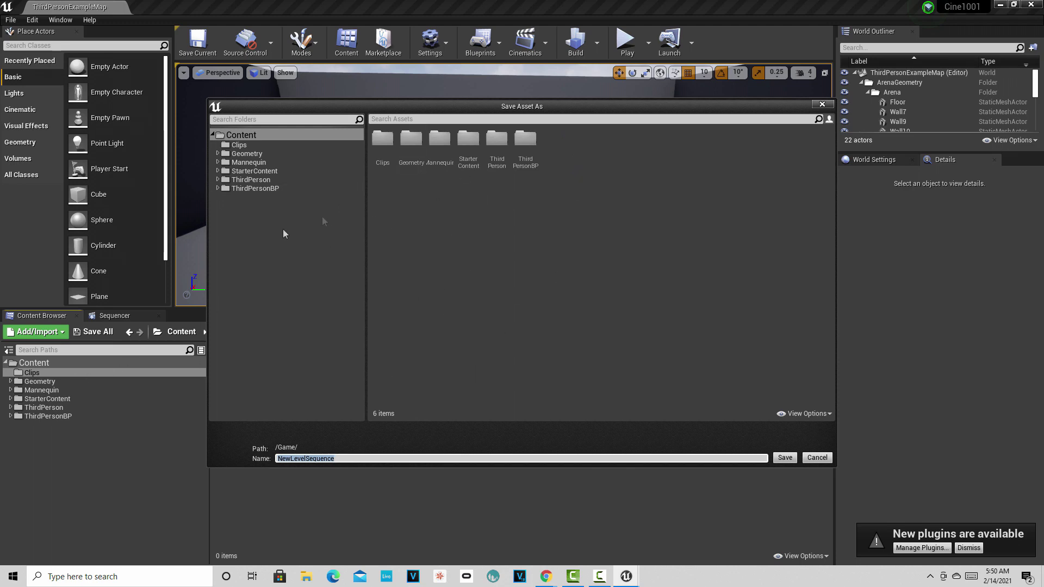
pyautogui.doubleClick(387, 150)
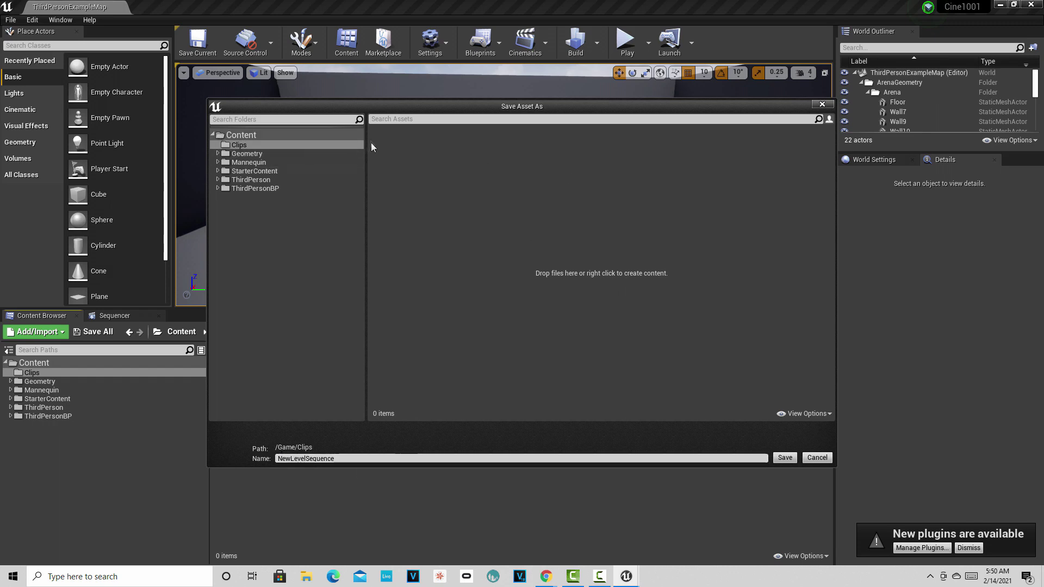
pyautogui.click(350, 458)
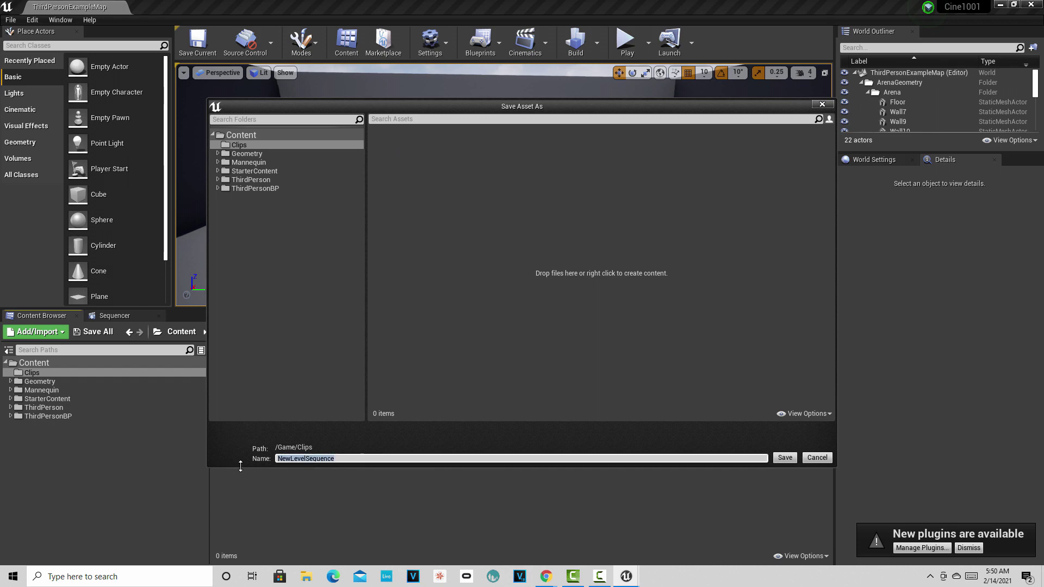
pyautogui.write('Main')
pyautogui.click(785, 458)
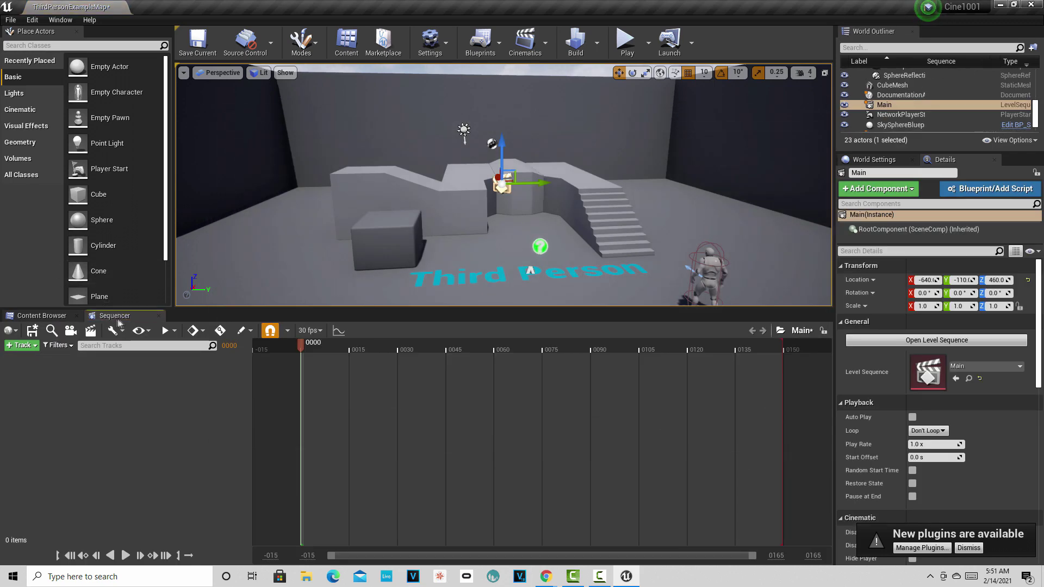
# Duplicate the Main level sequence in the Clips folder and name the copy Shot1
pyautogui.click(41, 316)
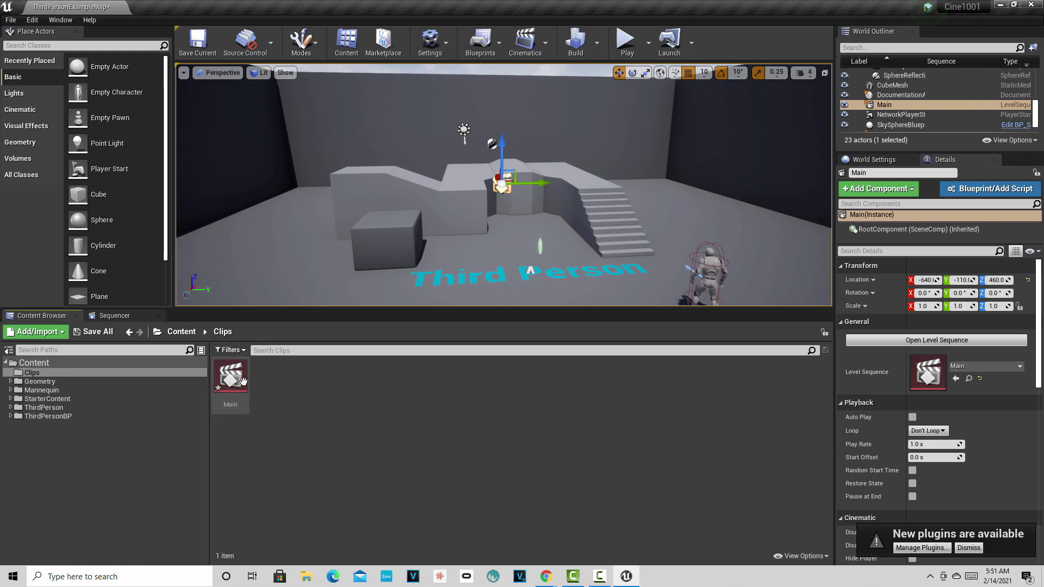
pyautogui.rightClick(241, 395)
pyautogui.click(299, 174)
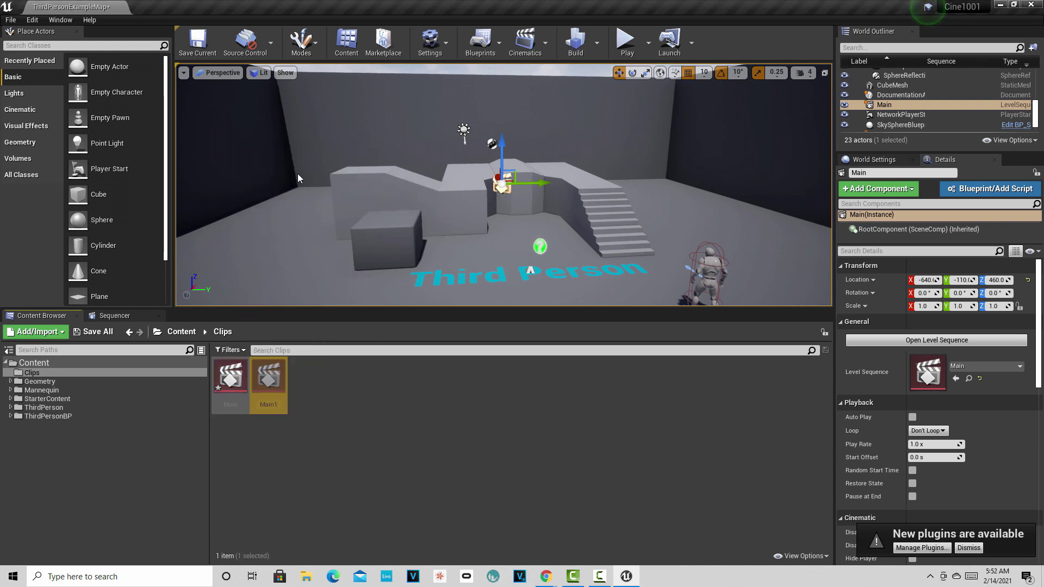
pyautogui.write('Shot')
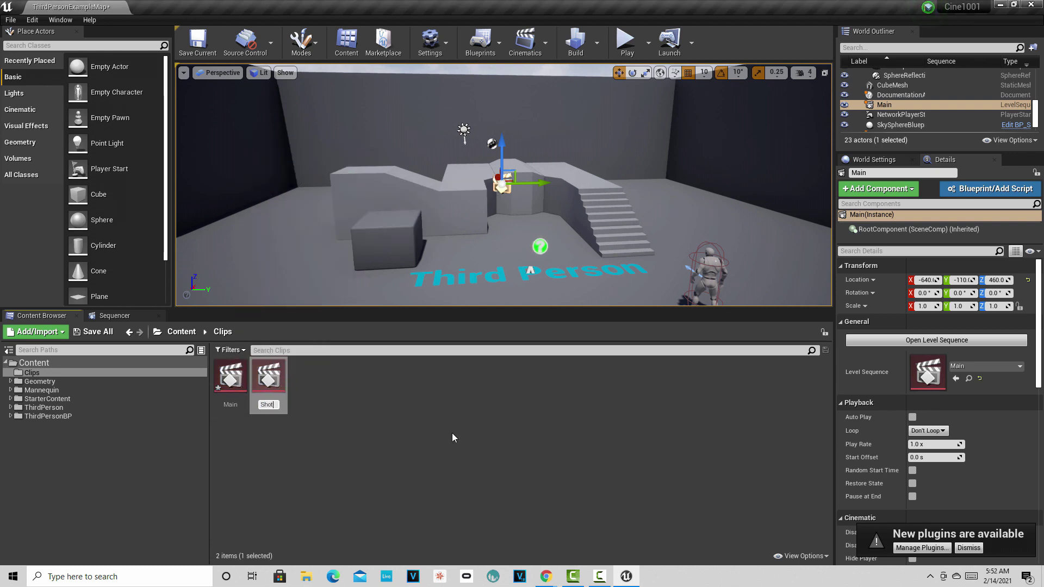
pyautogui.write('1')
pyautogui.press('Return')
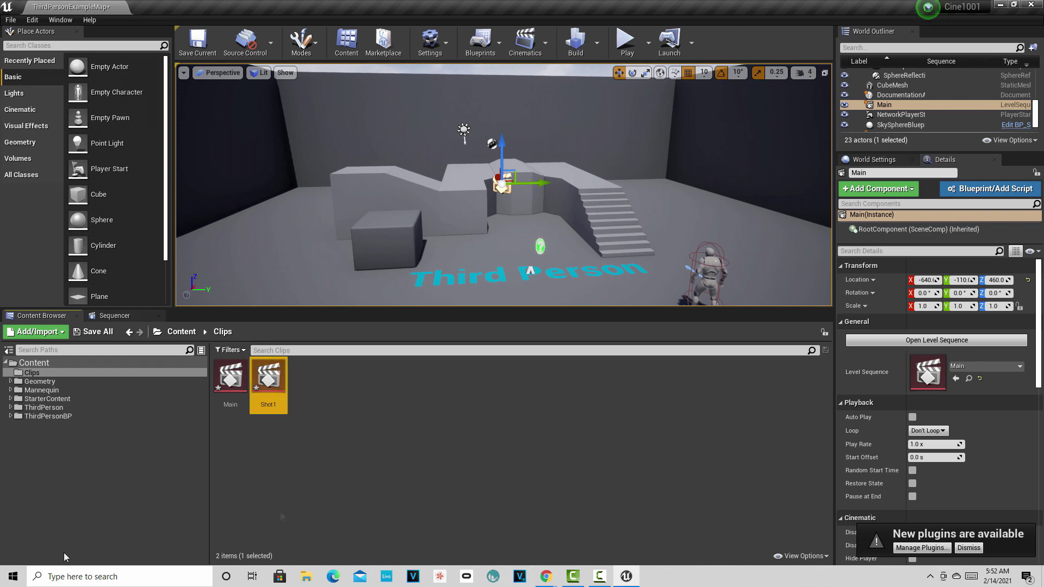
pyautogui.click(230, 381)
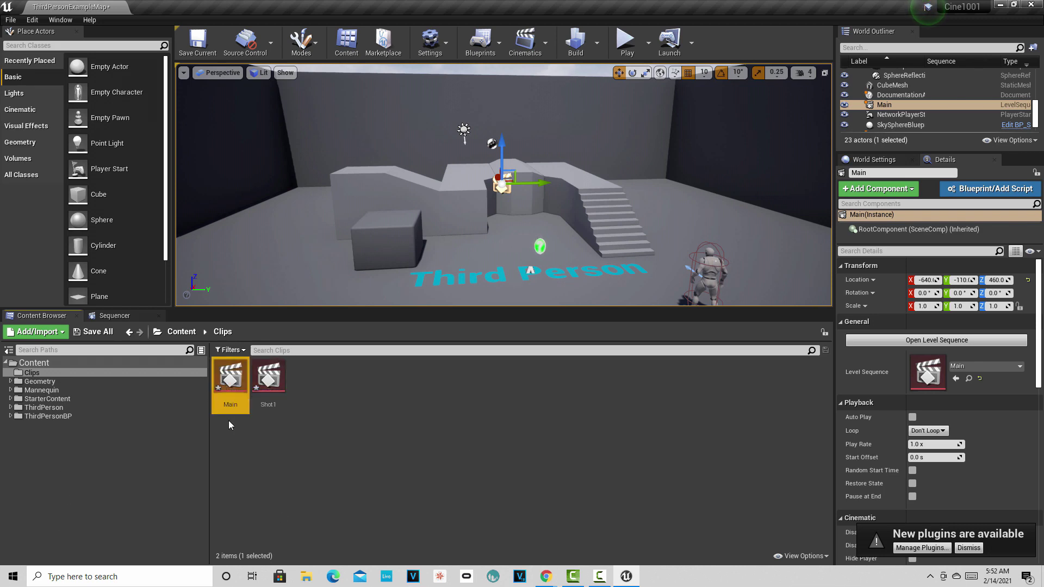
pyautogui.click(260, 383)
pyautogui.click(233, 386)
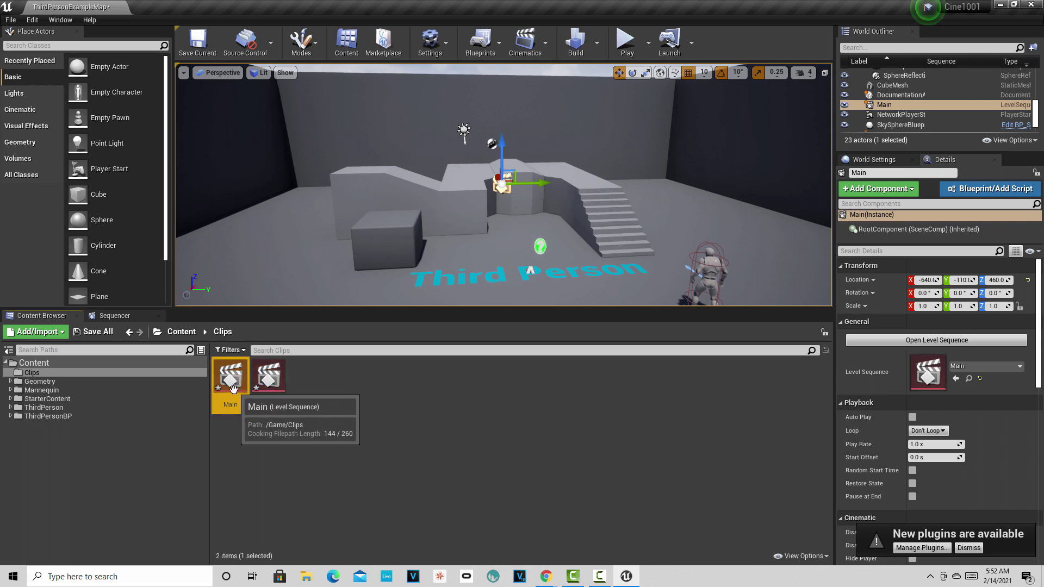
pyautogui.click(267, 382)
pyautogui.click(235, 388)
pyautogui.click(268, 382)
pyautogui.click(225, 383)
pyautogui.click(268, 382)
pyautogui.click(229, 386)
pyautogui.click(268, 382)
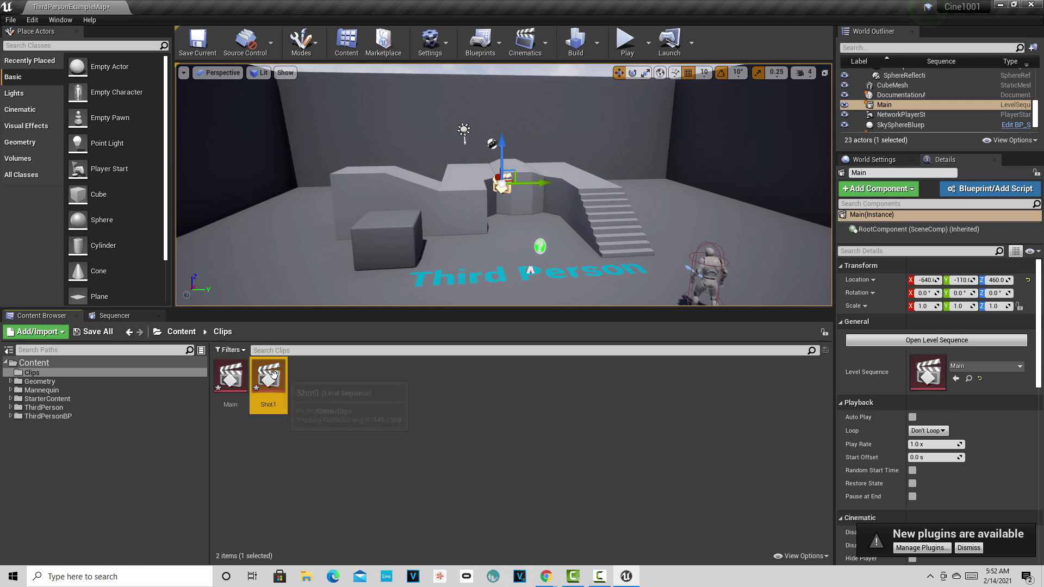
# Duplicate the Shot1 level sequence in the Clips folder as Shot2
pyautogui.rightClick(274, 375)
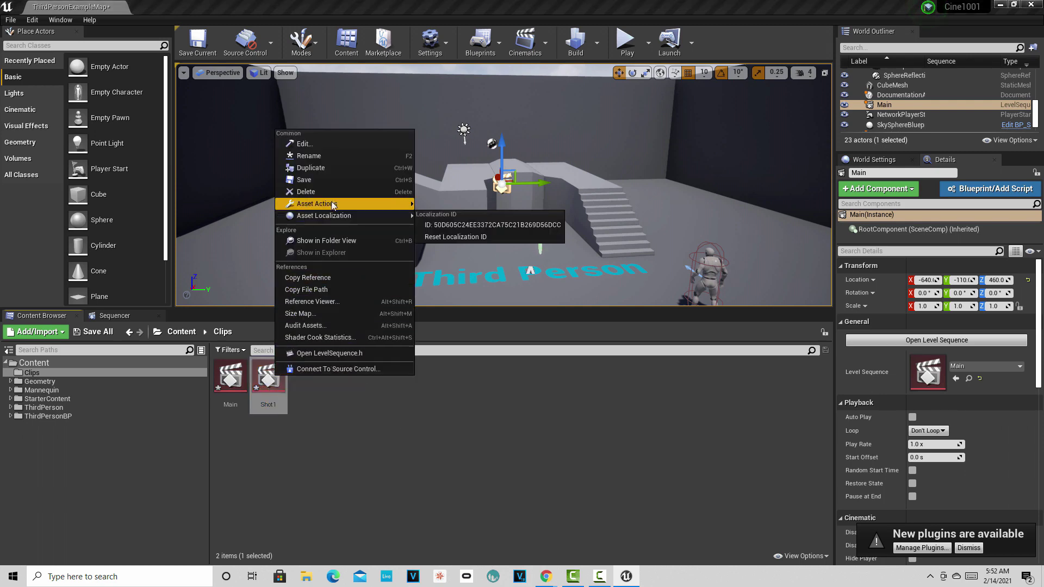
pyautogui.click(342, 171)
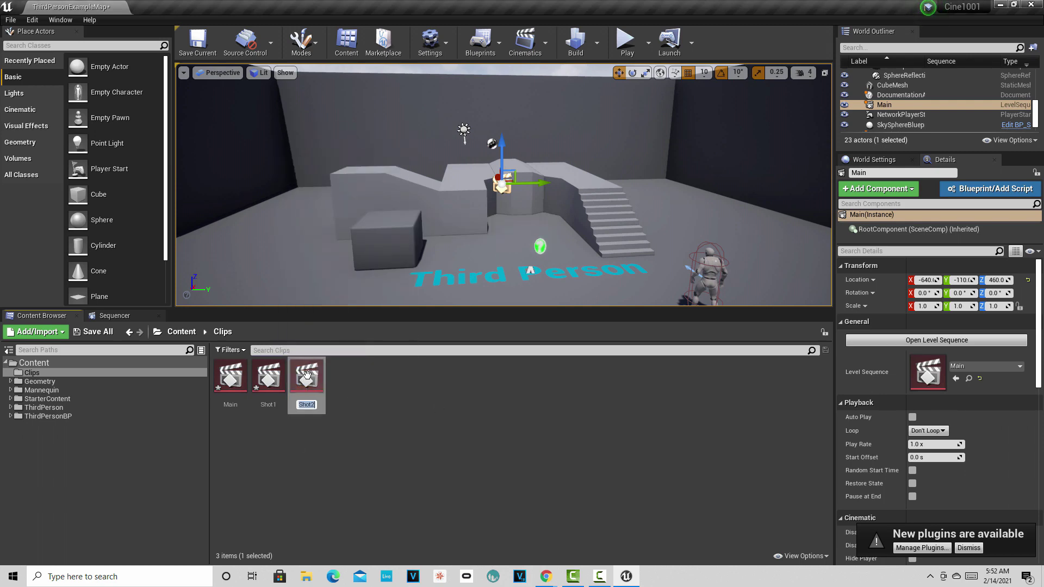
pyautogui.press('Return')
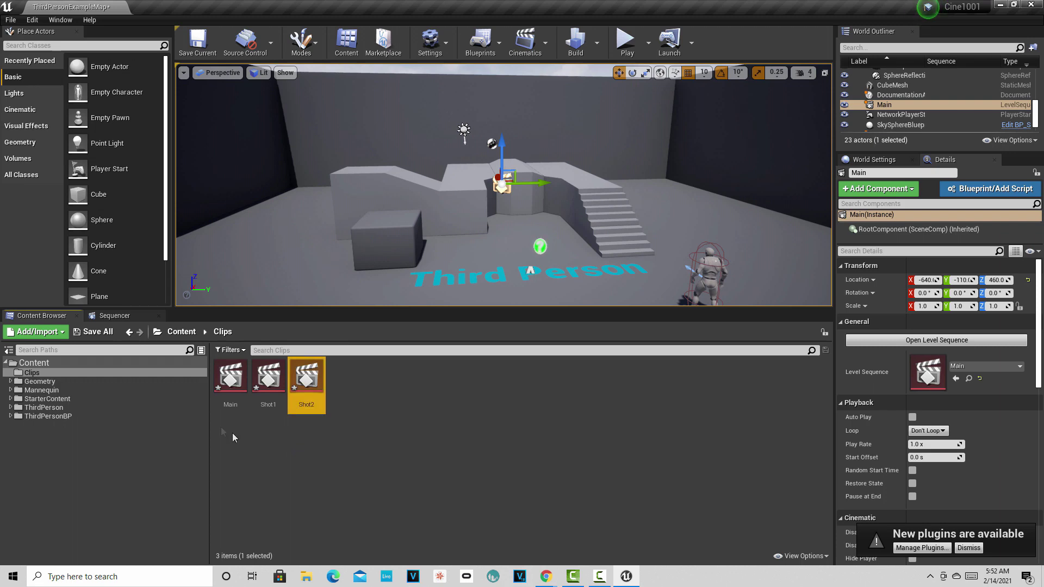
pyautogui.click(237, 378)
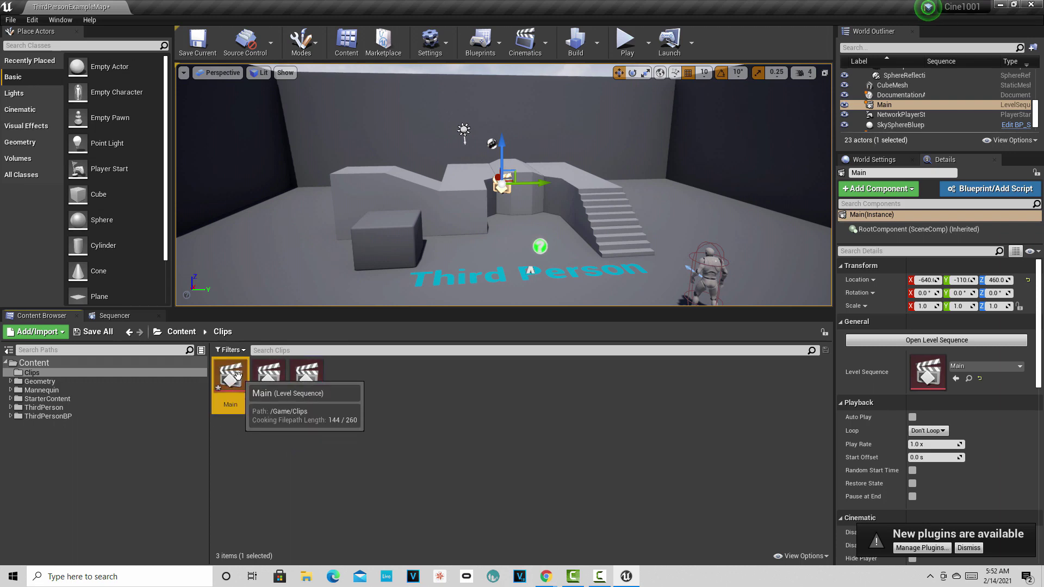
pyautogui.click(268, 376)
pyautogui.click(311, 372)
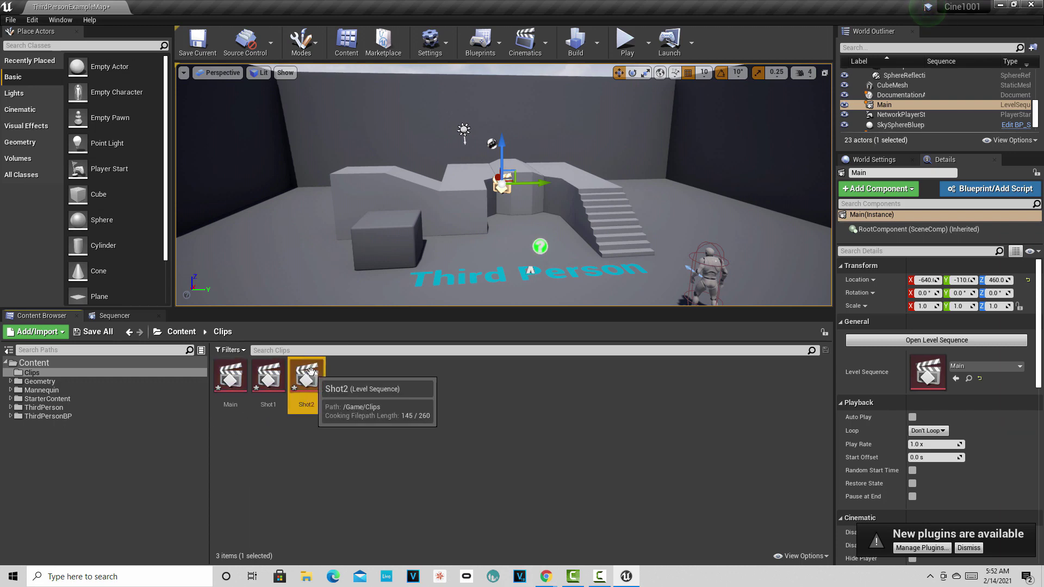
pyautogui.click(268, 375)
pyautogui.click(231, 376)
pyautogui.click(269, 375)
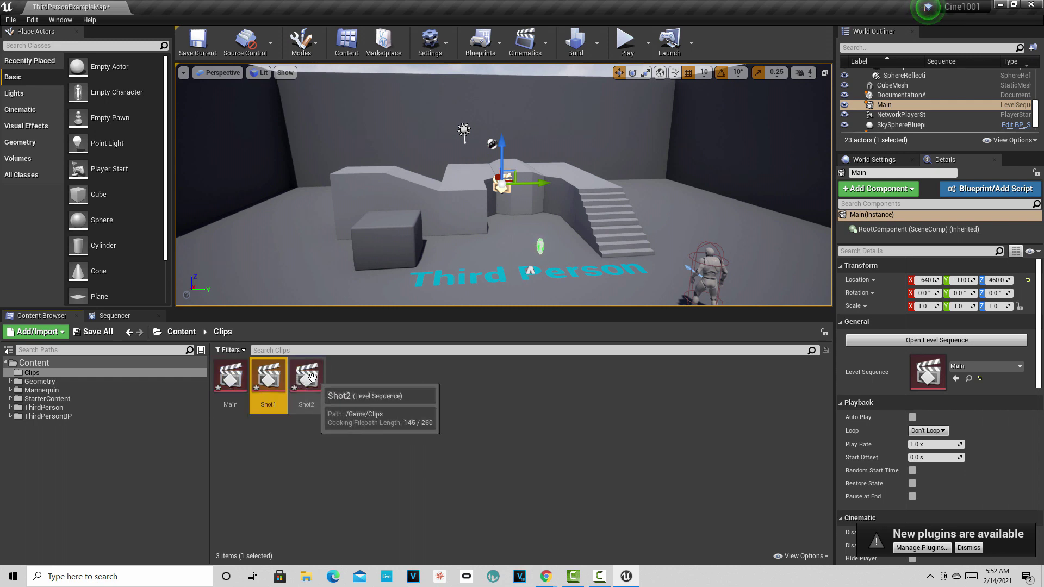
pyautogui.click(305, 374)
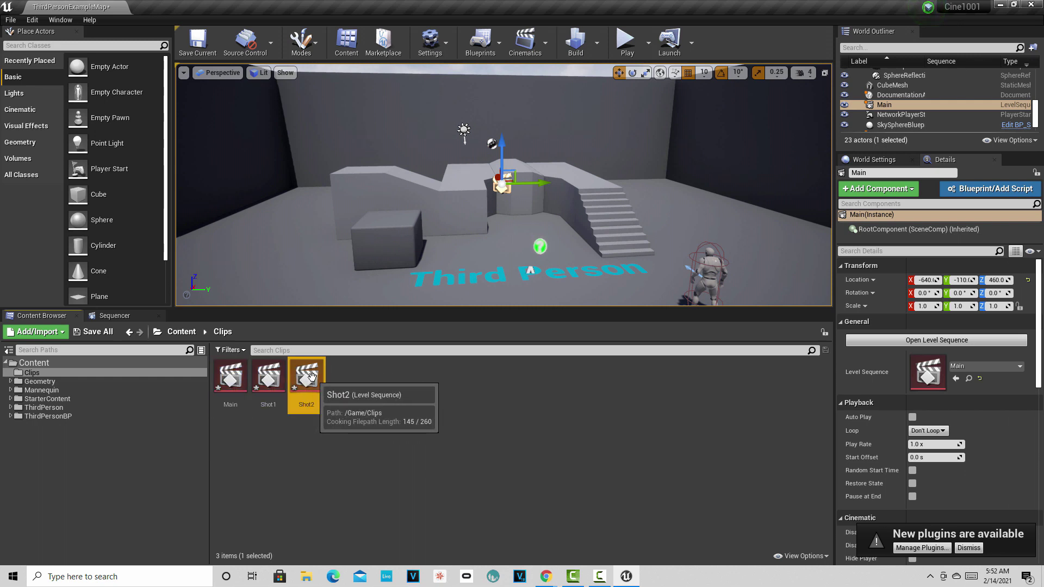
pyautogui.click(235, 384)
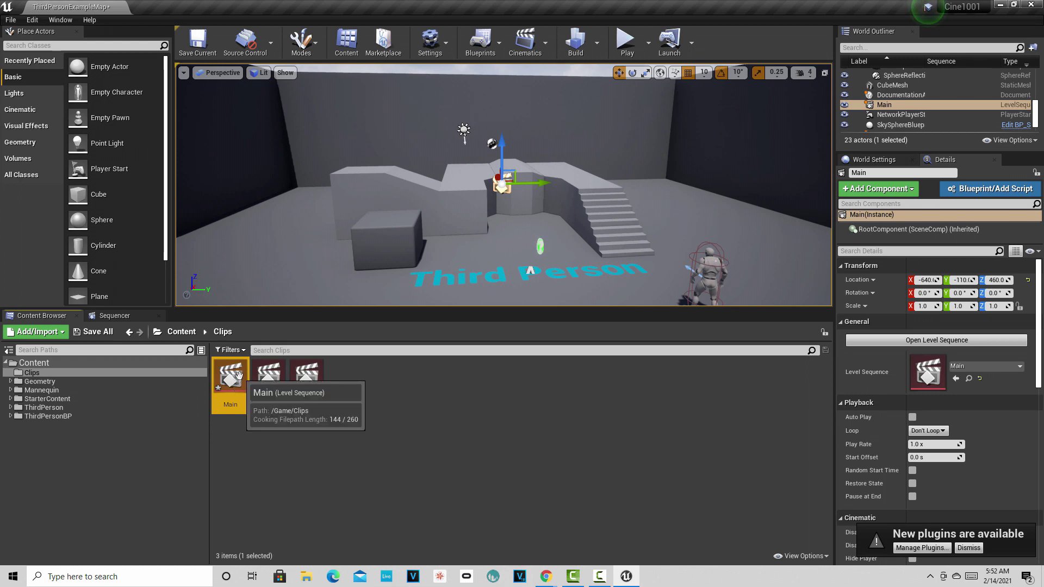
pyautogui.click(265, 383)
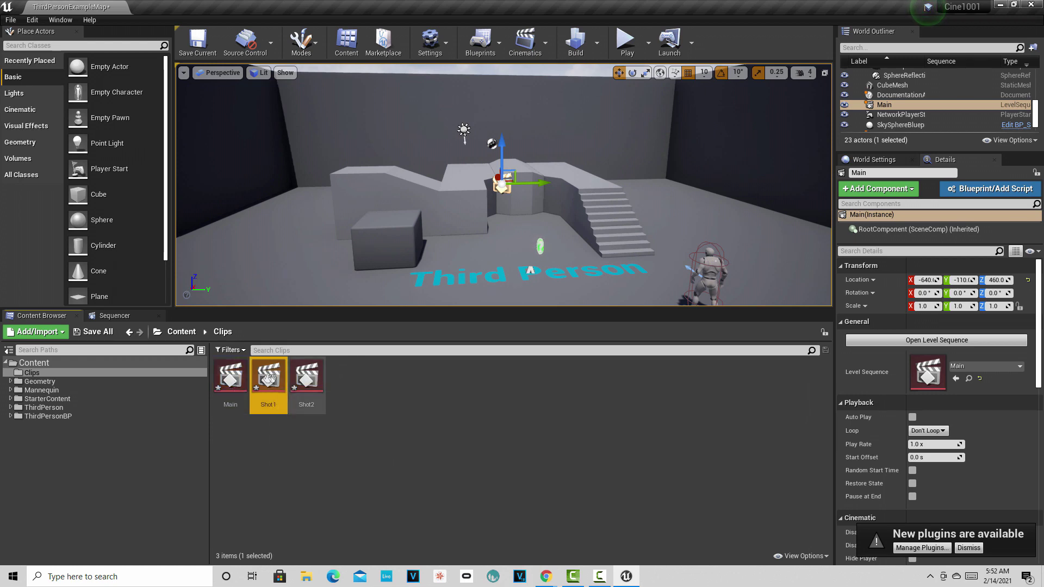
pyautogui.click(306, 381)
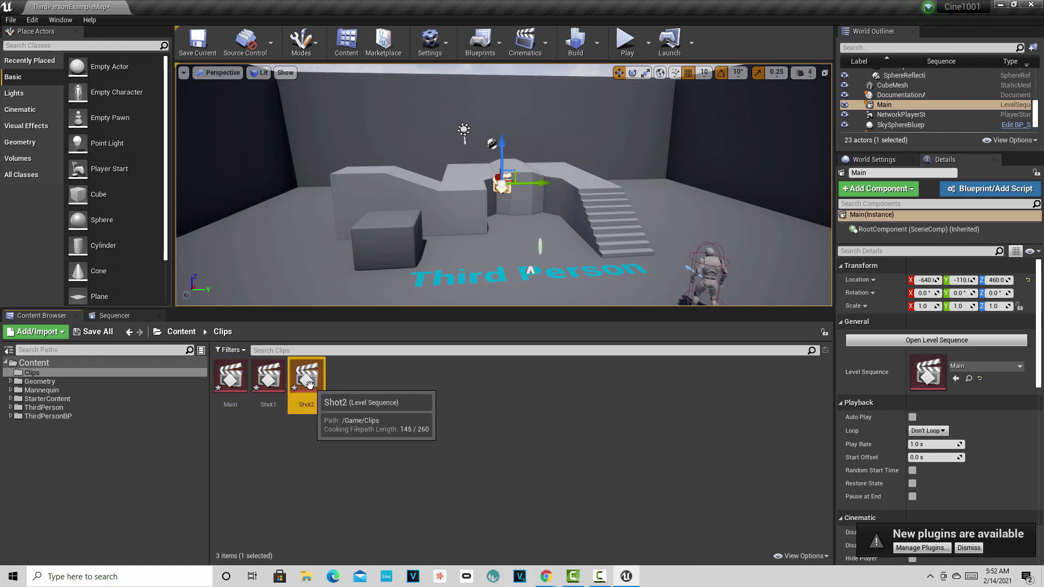
pyautogui.click(232, 374)
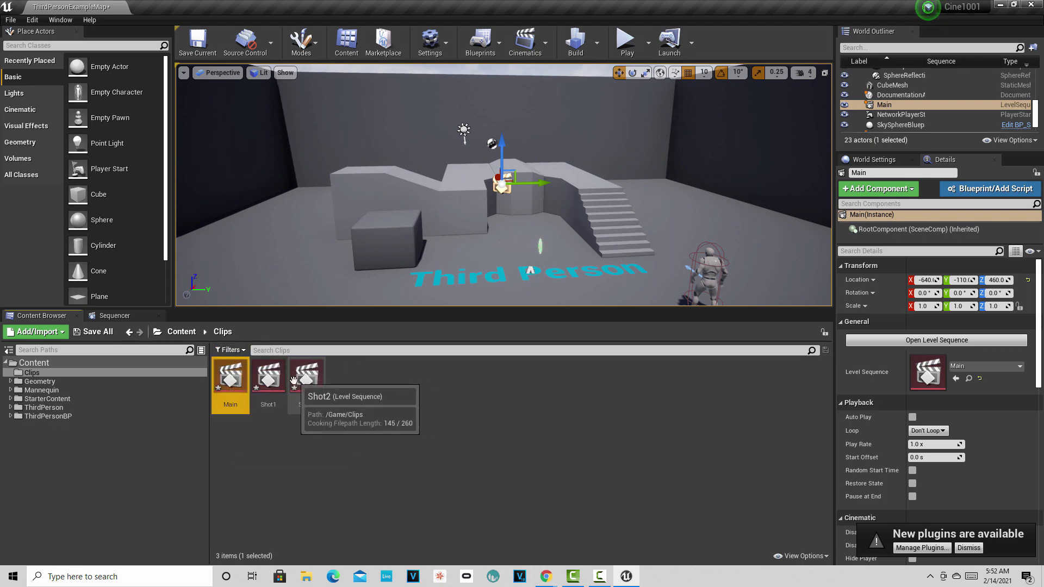
pyautogui.click(268, 375)
pyautogui.click(306, 376)
pyautogui.click(230, 375)
pyautogui.click(268, 375)
pyautogui.click(307, 376)
pyautogui.click(231, 376)
pyautogui.click(280, 373)
pyautogui.click(307, 375)
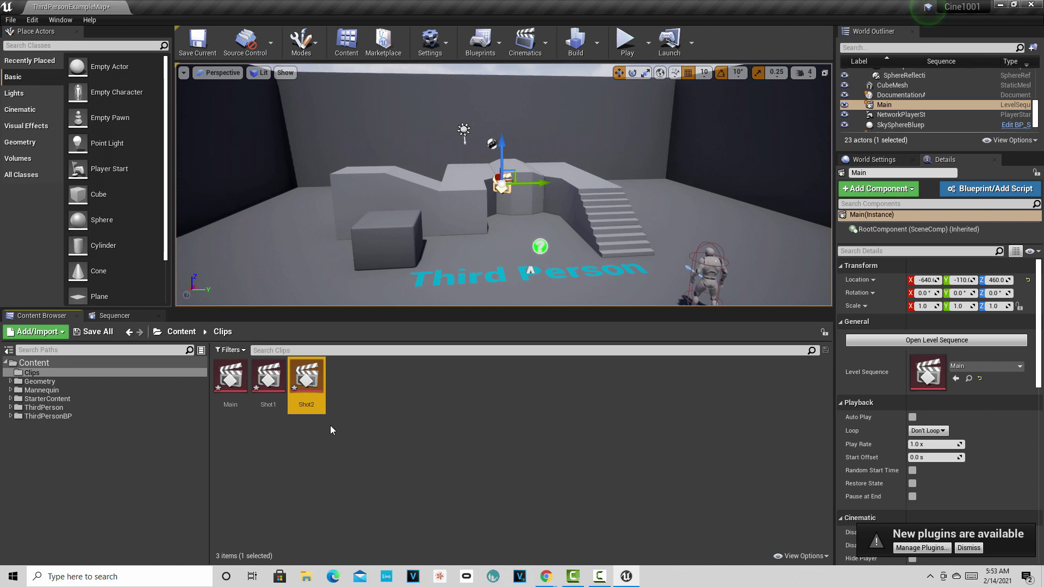
pyautogui.click(27, 373)
pyautogui.click(228, 373)
pyautogui.press('Right')
pyautogui.press('Right')
pyautogui.press('Left')
pyautogui.press('Left')
pyautogui.press('Right')
pyautogui.press('Right')
pyautogui.press('Left')
pyautogui.press('Right')
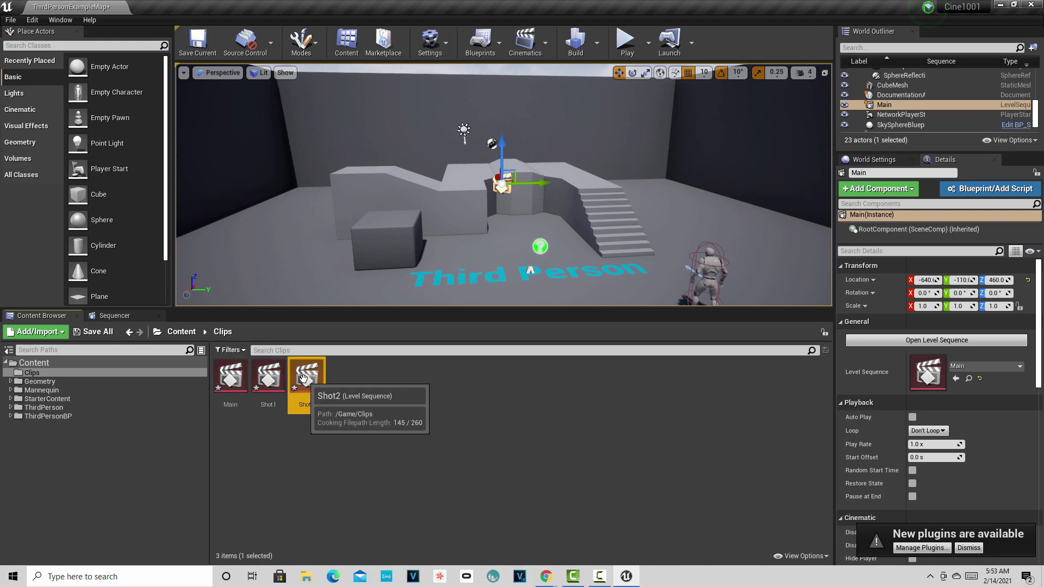
pyautogui.click(242, 381)
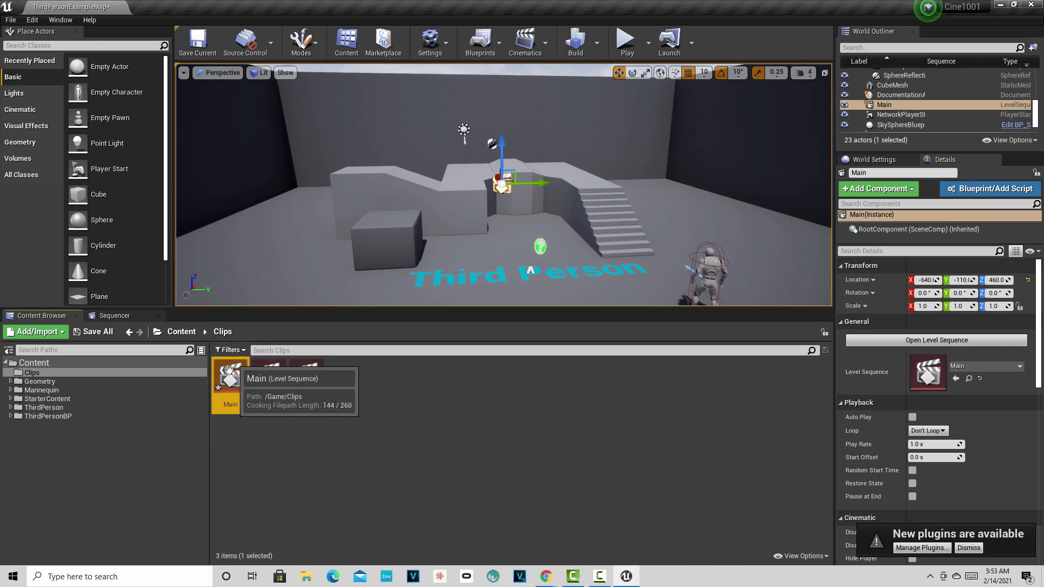
# View the Main, Shot1 and Shot2 sequences one after another in the Sequencer and return to the Clips folder
pyautogui.click(87, 315)
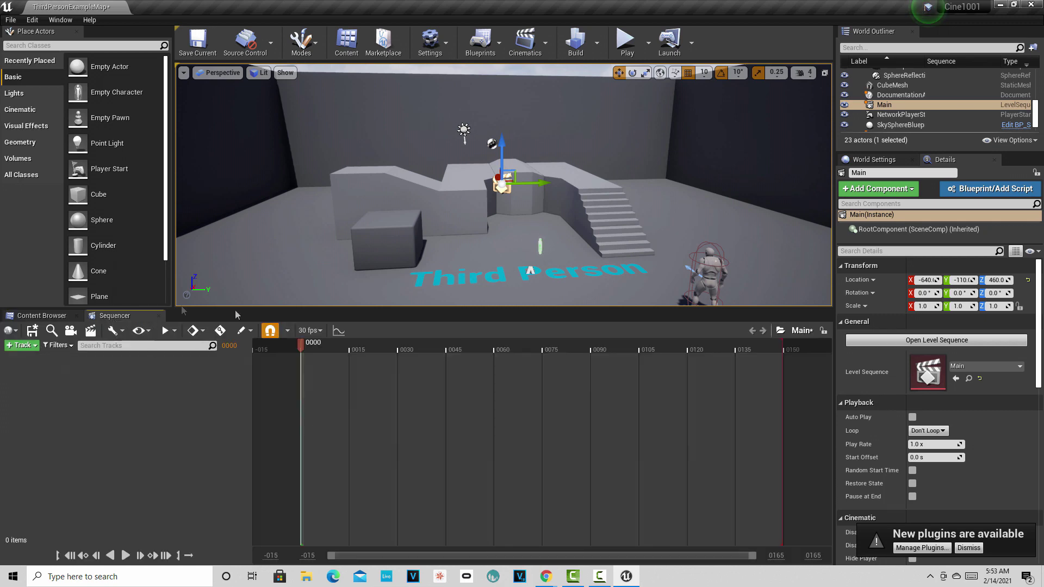
pyautogui.click(37, 318)
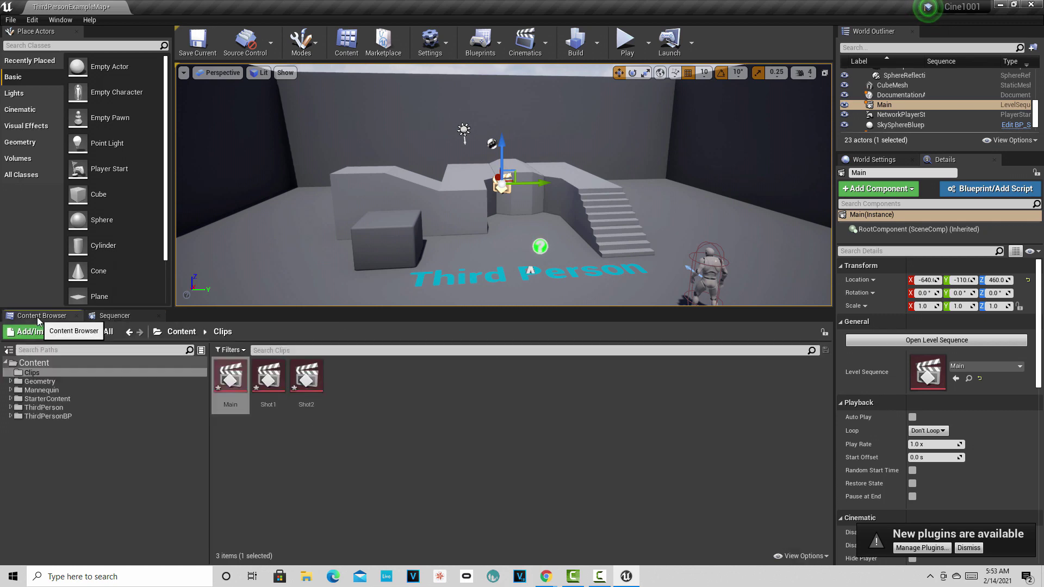
pyautogui.doubleClick(272, 374)
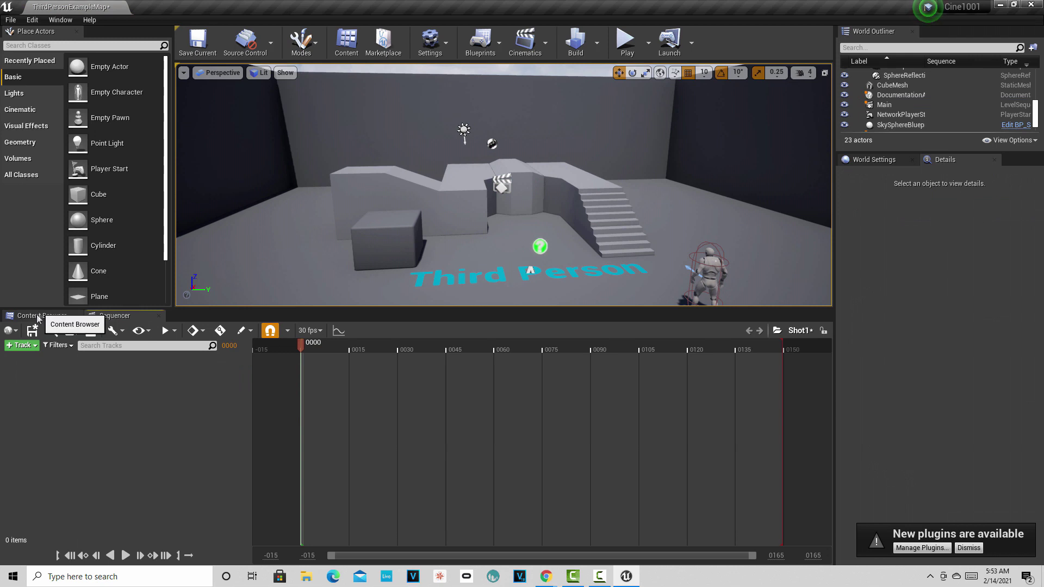
pyautogui.click(38, 314)
pyautogui.doubleClick(308, 375)
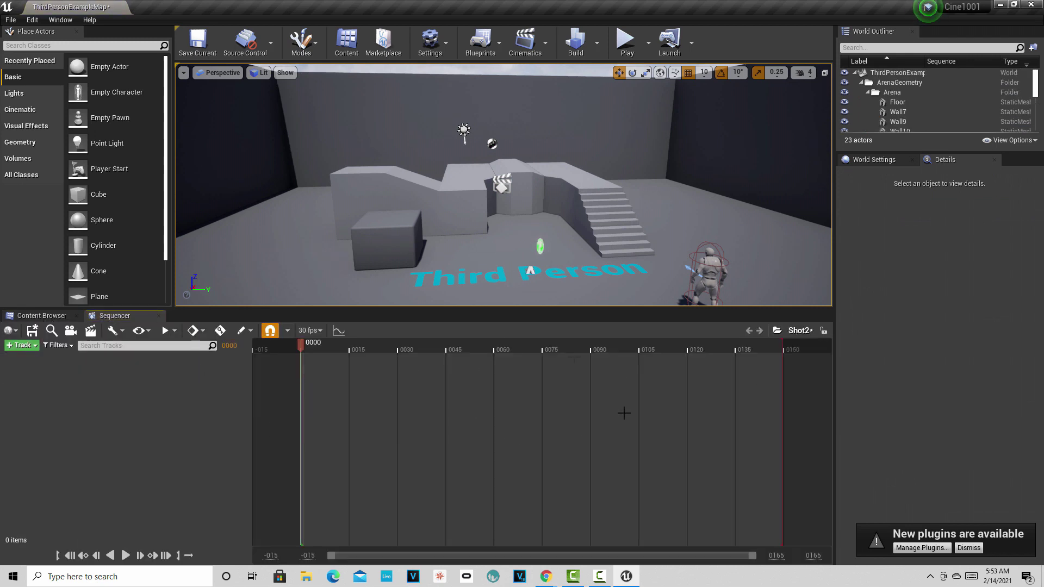
pyautogui.click(42, 315)
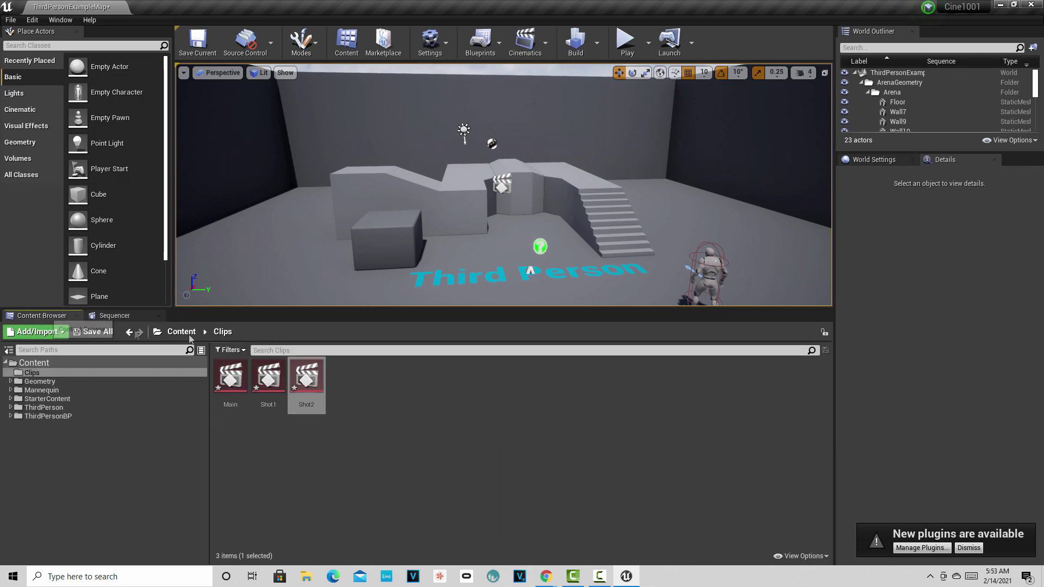
pyautogui.click(306, 381)
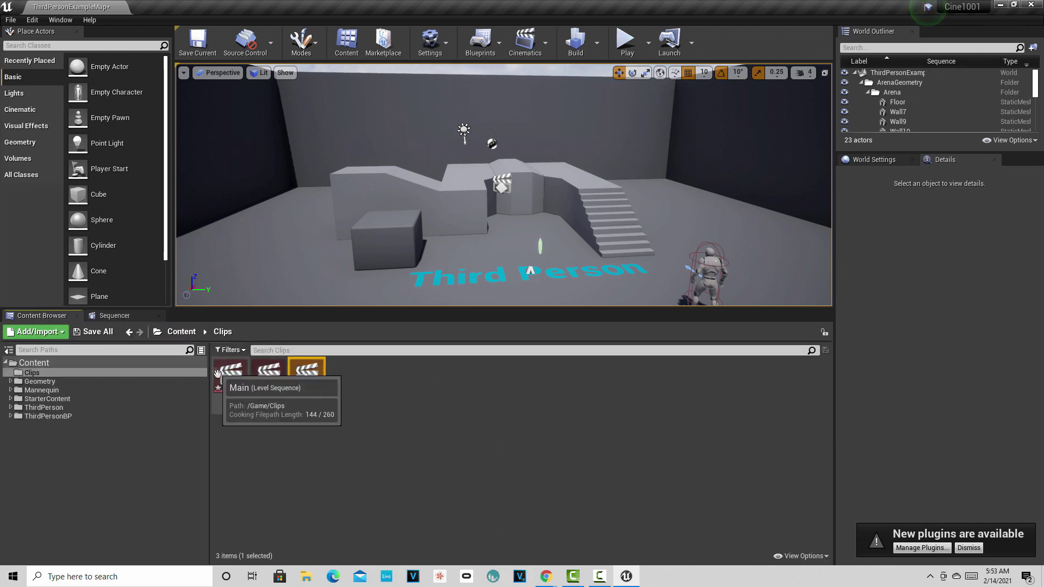
pyautogui.click(229, 379)
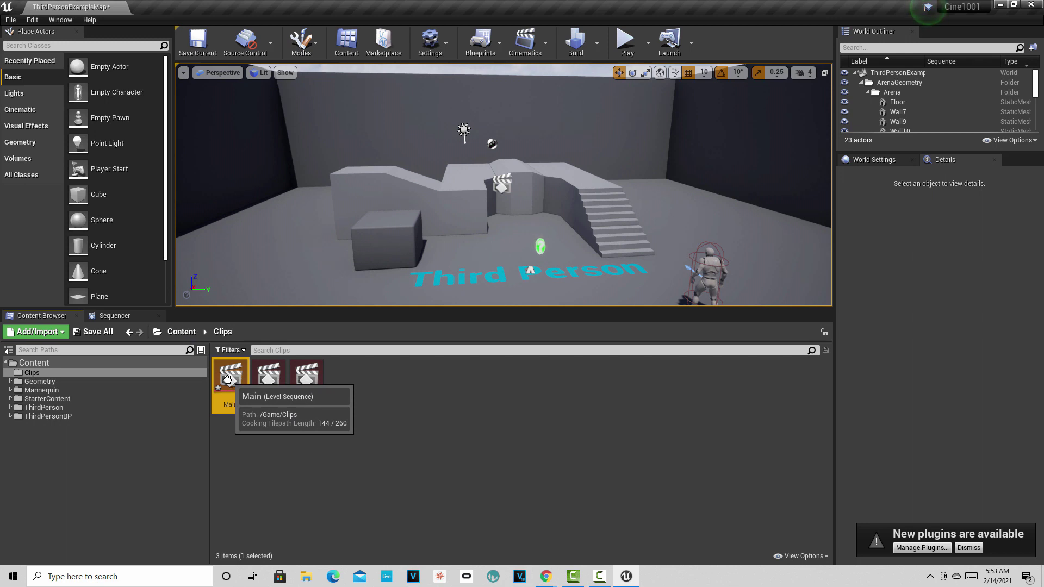
pyautogui.click(268, 379)
pyautogui.click(306, 379)
pyautogui.click(229, 379)
pyautogui.click(114, 316)
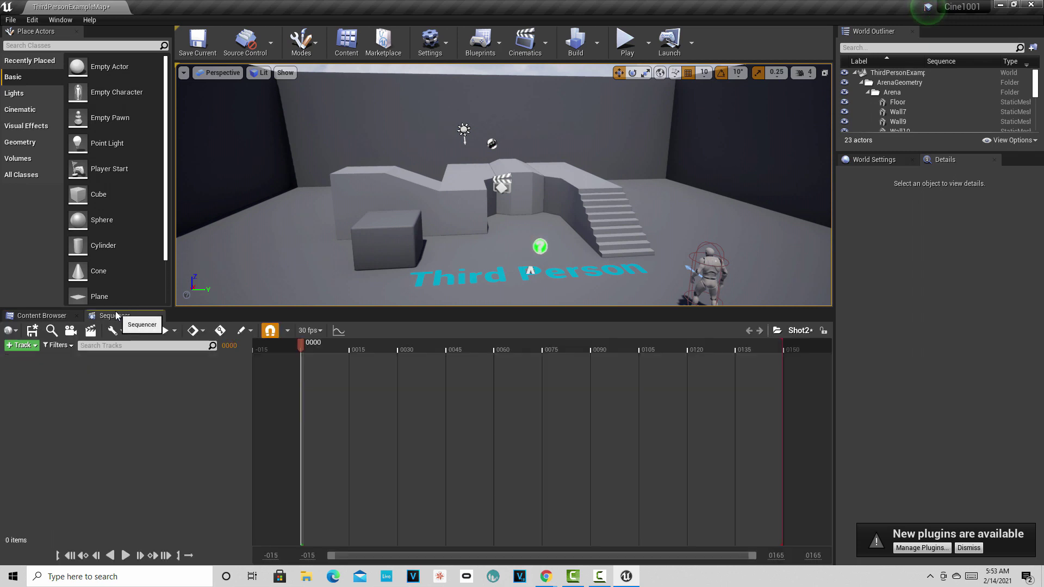
pyautogui.click(42, 315)
pyautogui.click(268, 379)
pyautogui.click(305, 384)
pyautogui.click(231, 380)
pyautogui.click(268, 379)
pyautogui.click(306, 379)
pyautogui.click(230, 379)
pyautogui.click(268, 379)
pyautogui.click(306, 379)
pyautogui.click(229, 377)
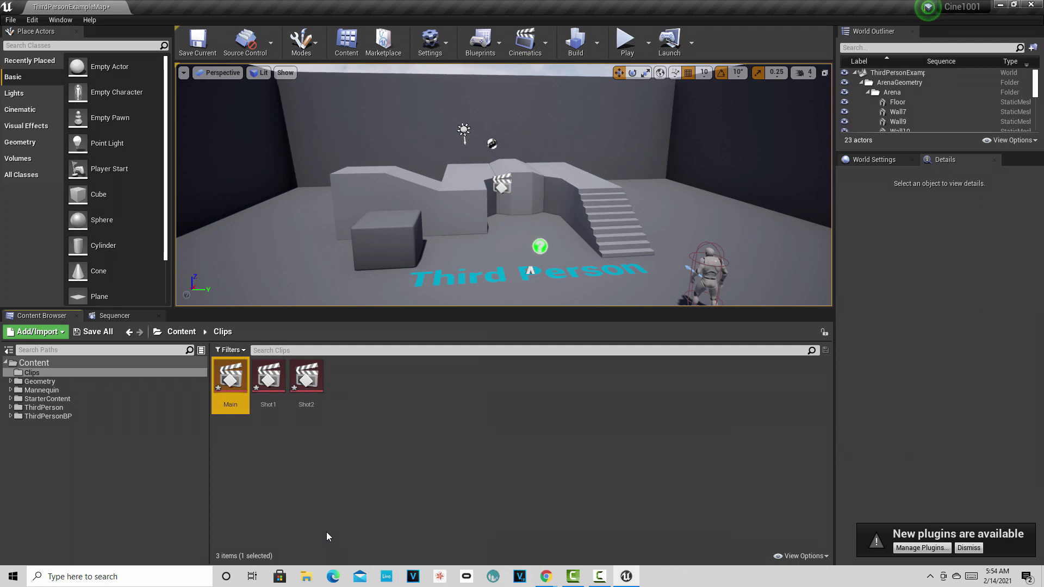
# Open the Shot1 sequence in the Sequencer and select the ThirdPersonCharacter in the viewport
pyautogui.click(274, 379)
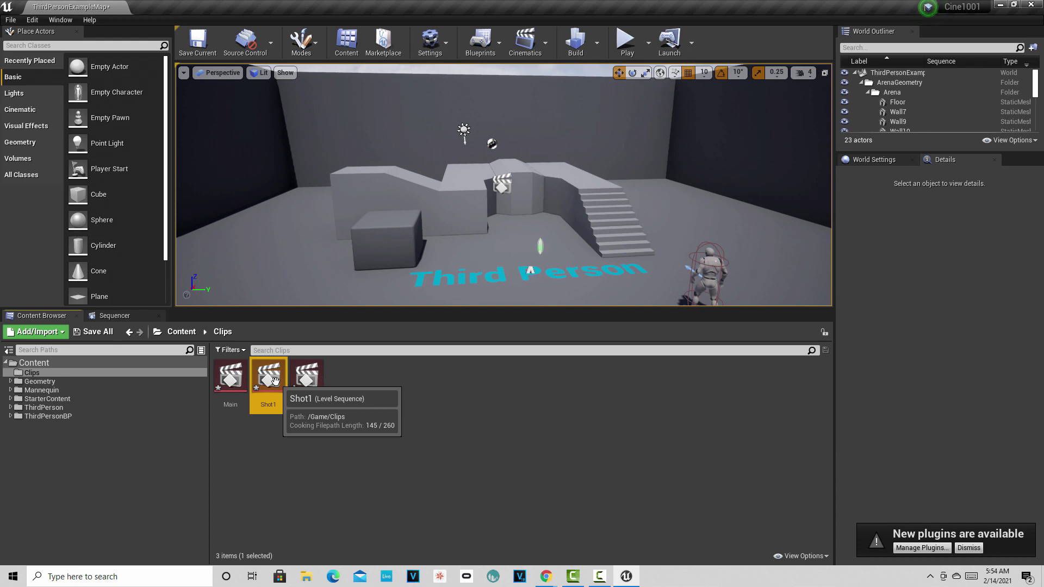
pyautogui.doubleClick(275, 379)
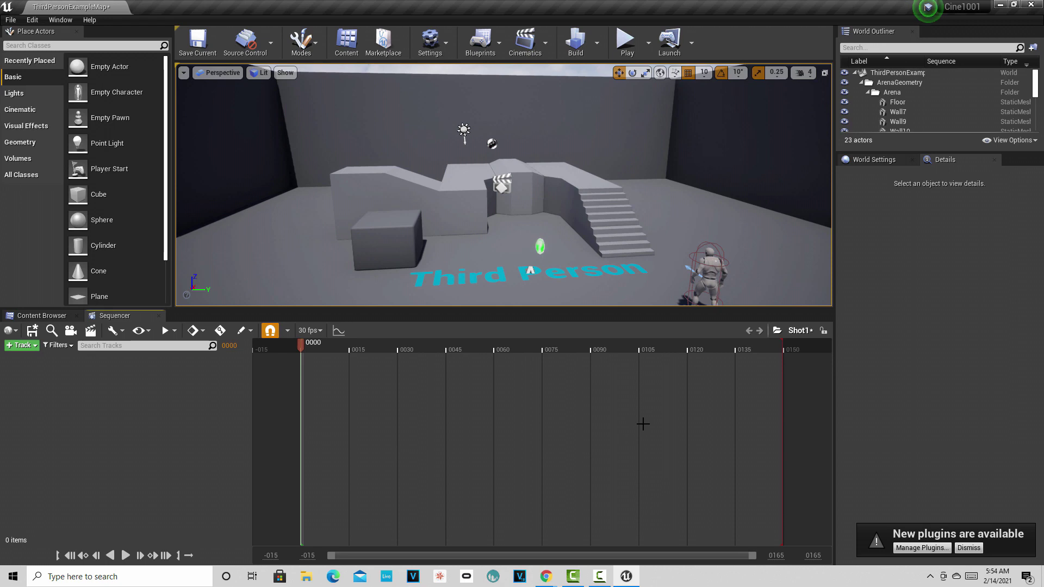
pyautogui.click(711, 272)
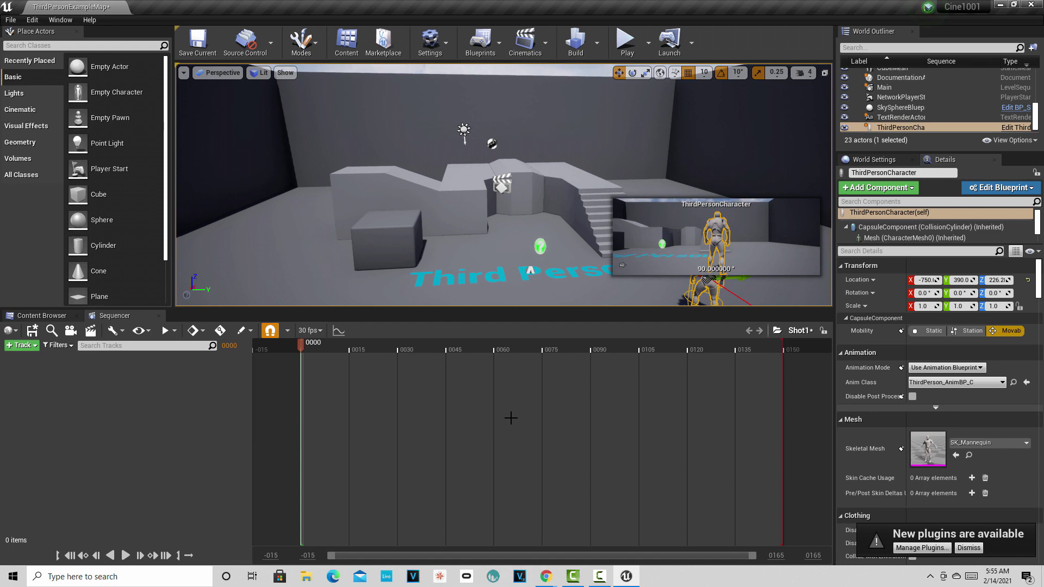
pyautogui.click(22, 345)
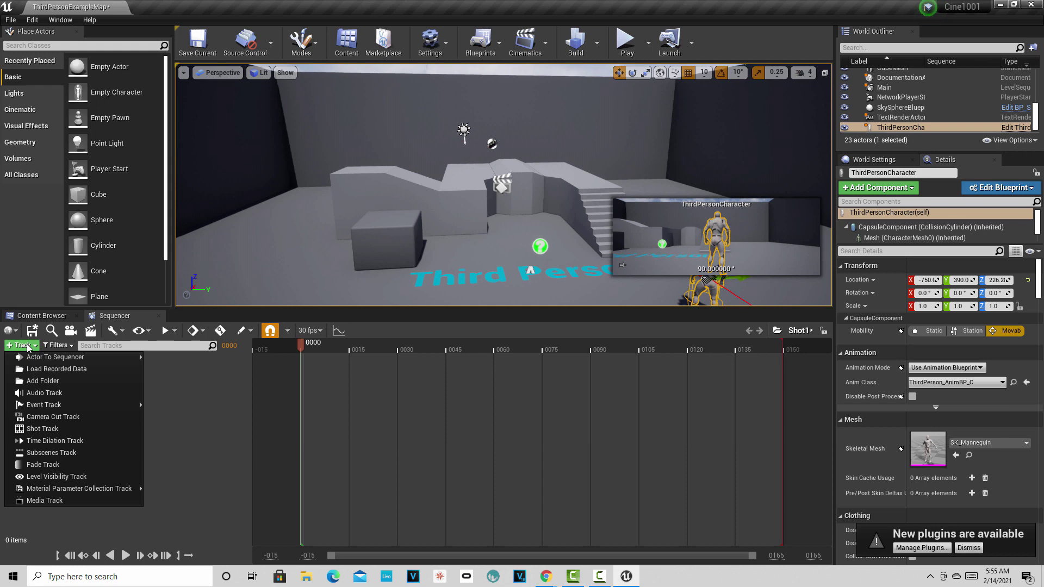
pyautogui.press('Escape')
pyautogui.click(710, 271)
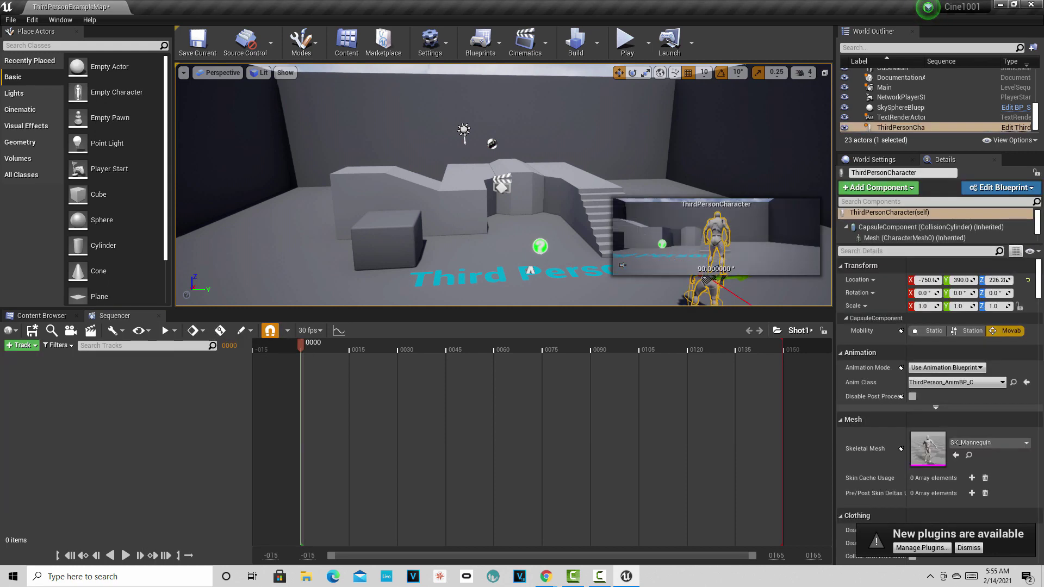
# Browse to the Mannequin/Character/Mesh folder and select the SK_Mannequin_Female skeletal mesh
pyautogui.click(38, 318)
pyautogui.click(11, 390)
pyautogui.click(42, 390)
pyautogui.click(16, 408)
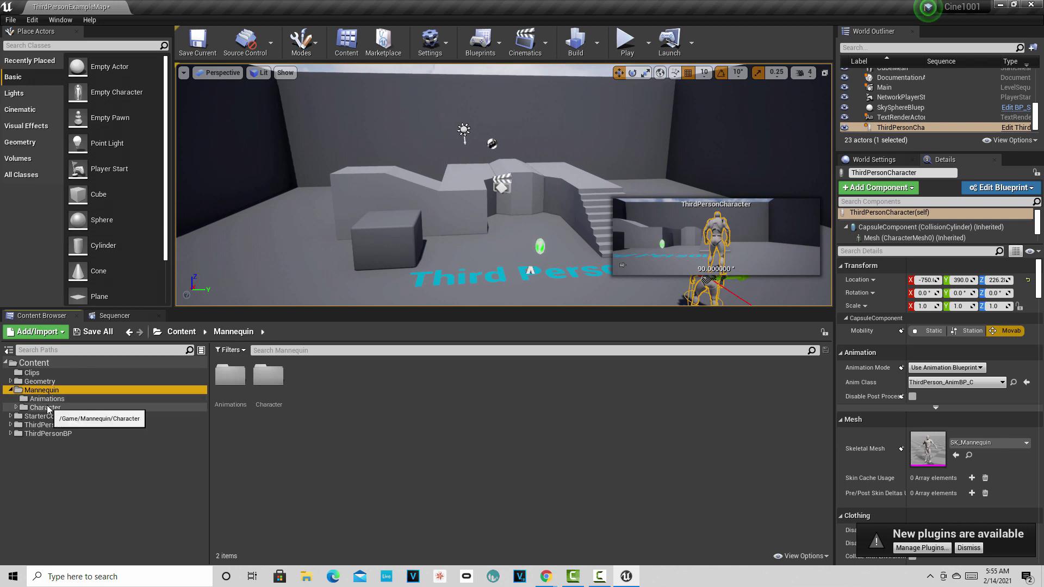
pyautogui.click(45, 407)
pyautogui.click(272, 380)
pyautogui.doubleClick(273, 380)
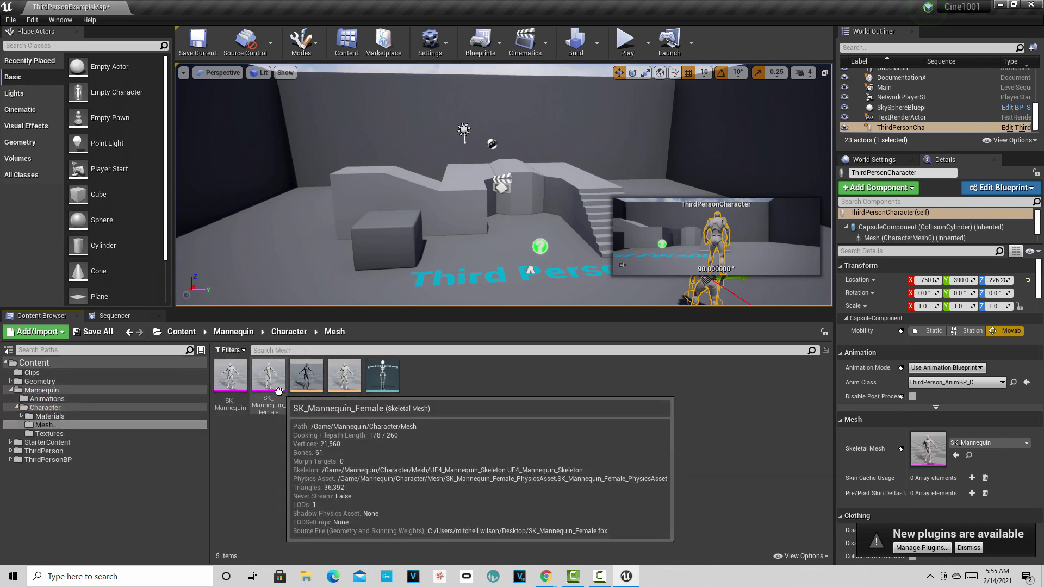
pyautogui.click(268, 378)
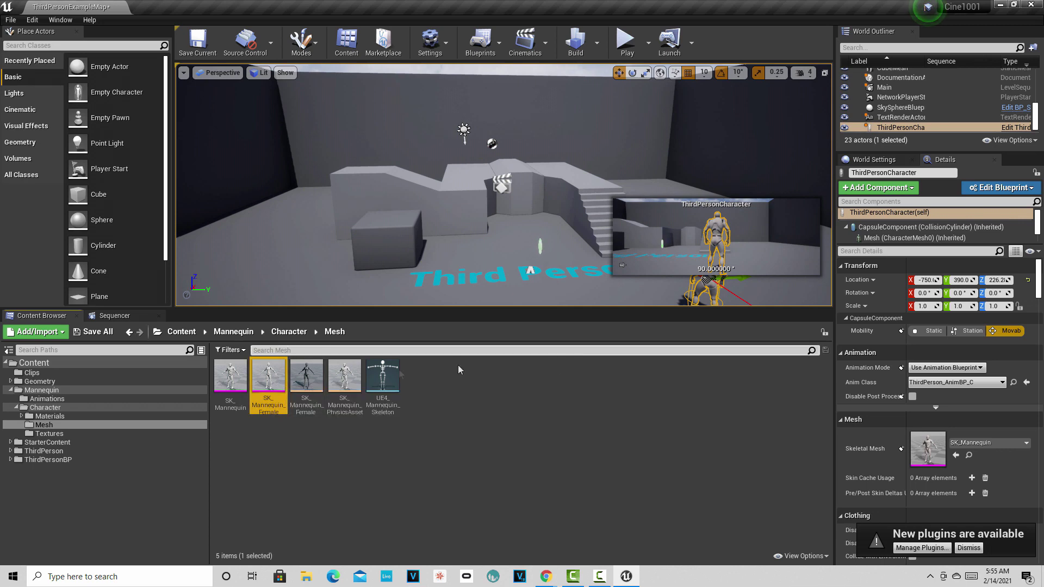
# Replace the ThirdPersonCharacter in the level with SK_Mannequin_Female and snap it down to the floor
pyautogui.click(712, 283)
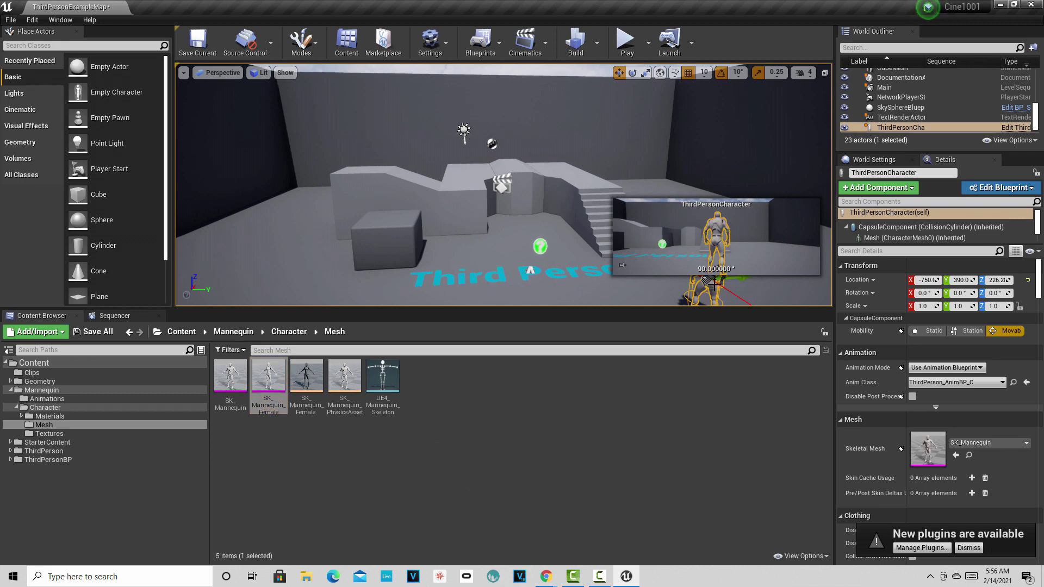
pyautogui.rightClick(714, 283)
pyautogui.moveTo(765, 451)
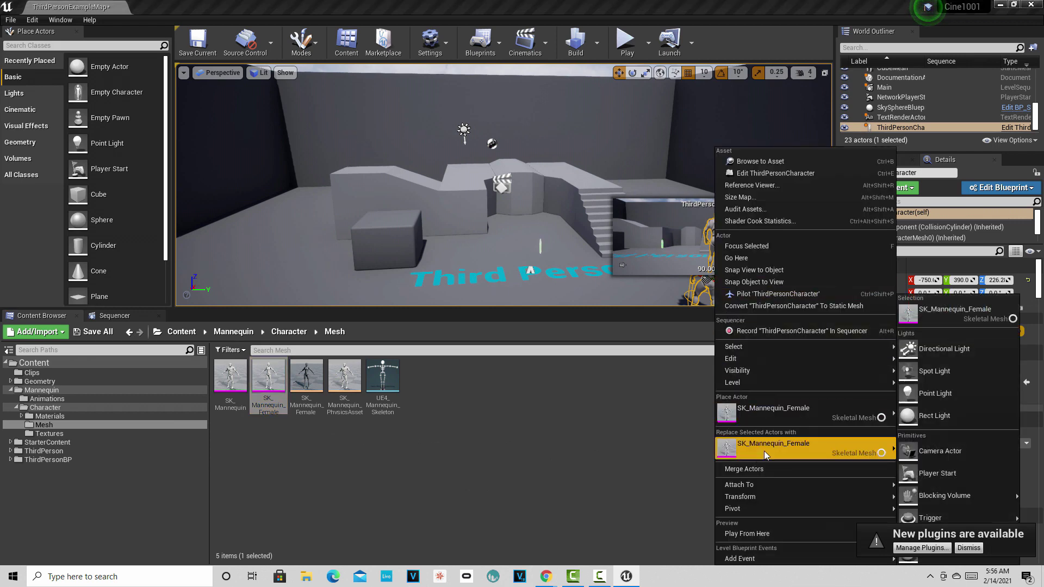
pyautogui.click(766, 451)
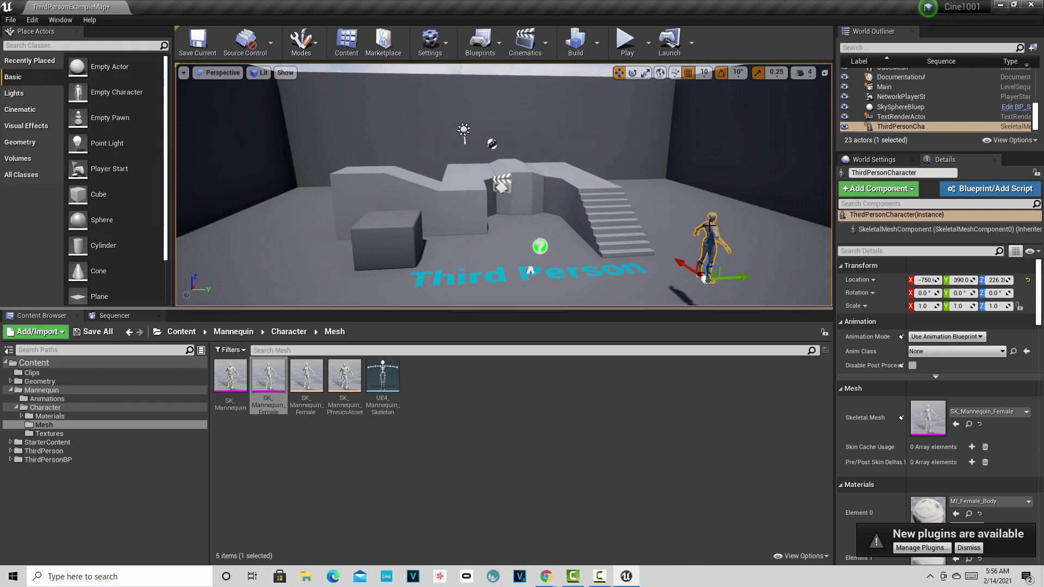
pyautogui.press('End')
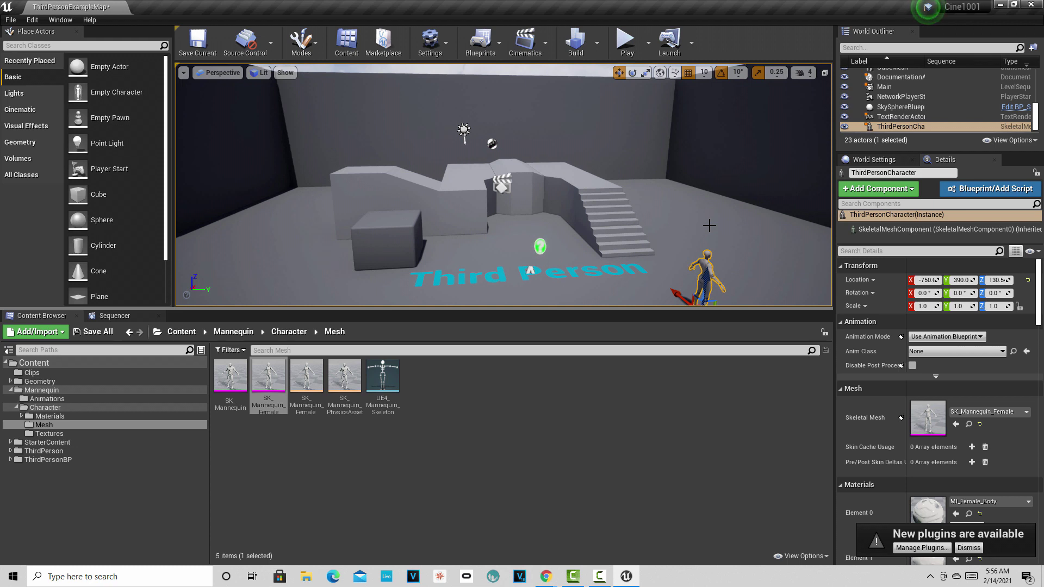
# Rotate the female mannequin to about 277° around Z and move it to Y location 262
pyautogui.click(995, 294)
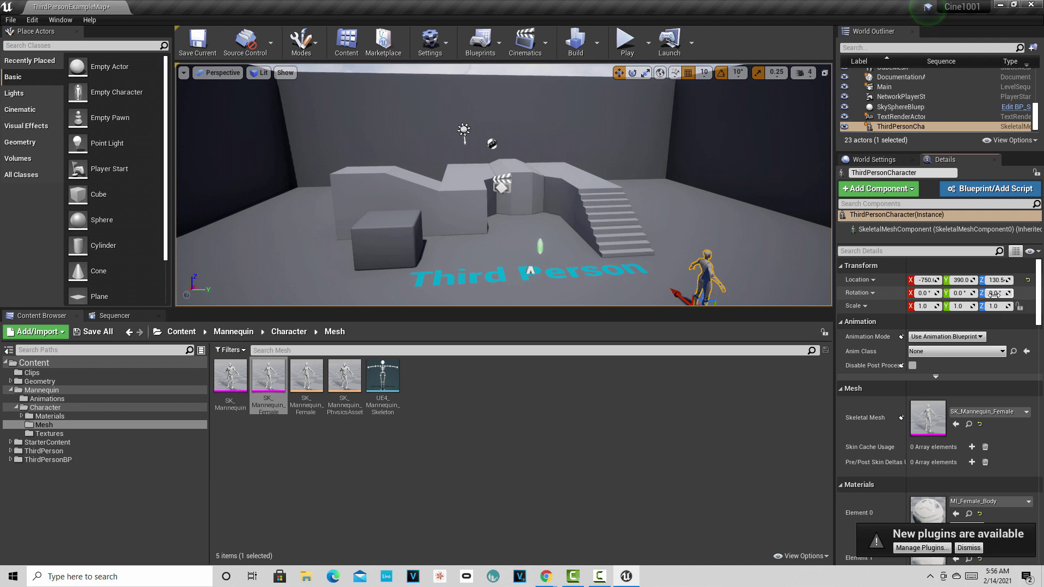
pyautogui.moveTo(994, 294); pyautogui.dragTo(1007, 294)
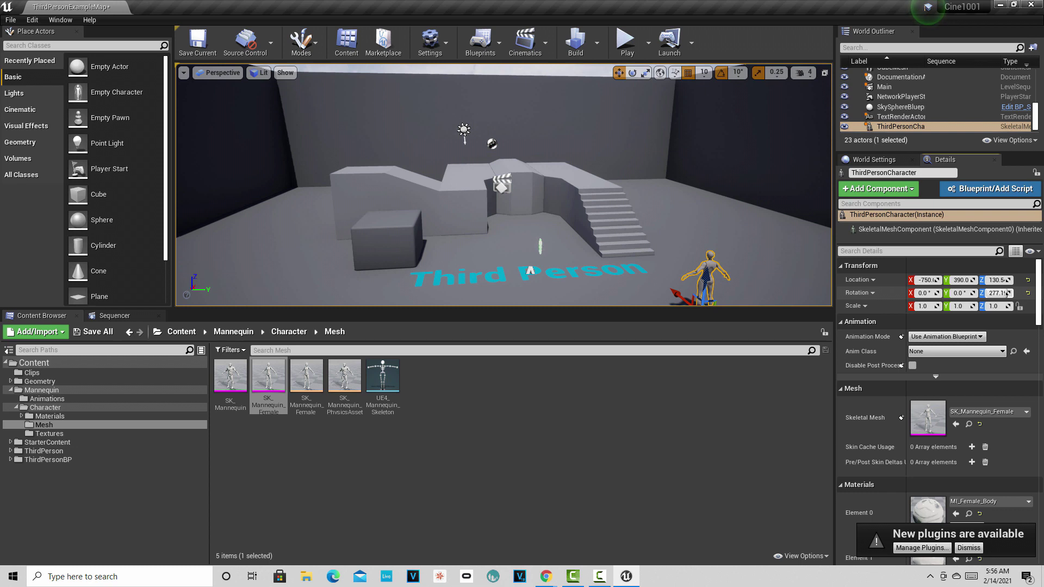
pyautogui.moveTo(961, 281); pyautogui.dragTo(961, 280)
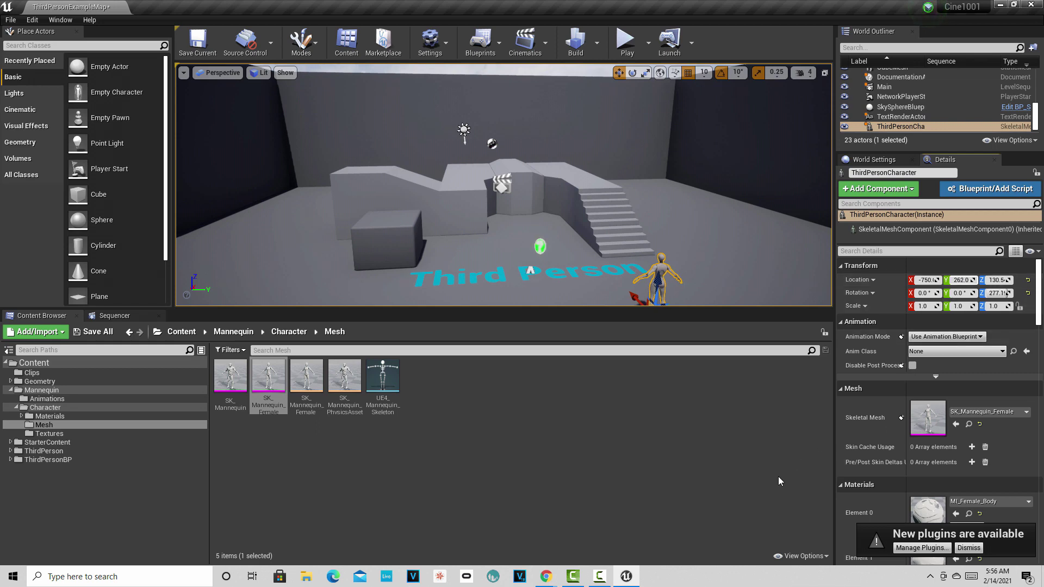
# Open the Clips folder, collapse the Mannequin folder tree, and select the Shot1 sequence
pyautogui.click(7, 365)
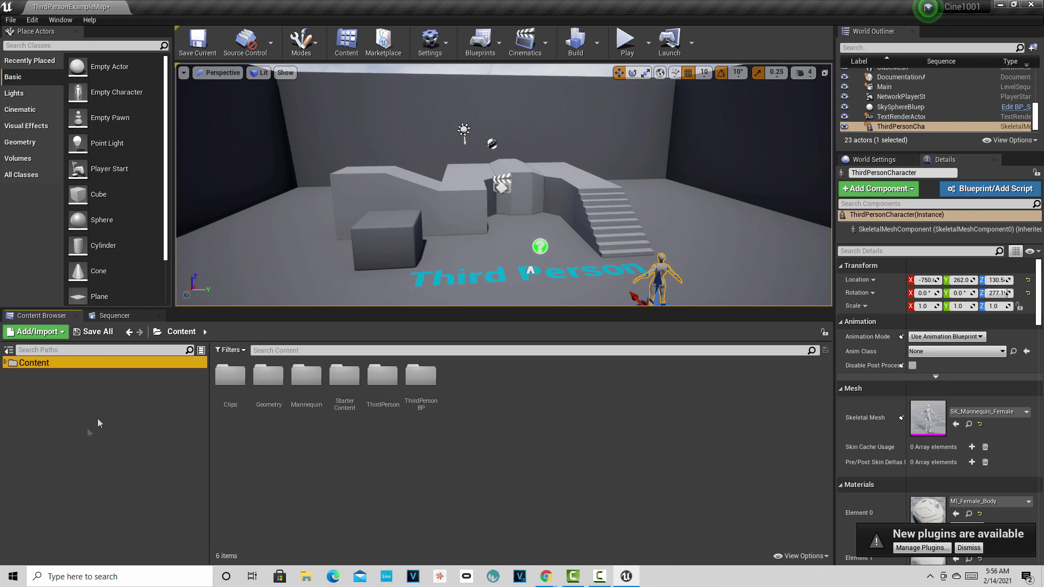
pyautogui.doubleClick(220, 376)
pyautogui.click(262, 378)
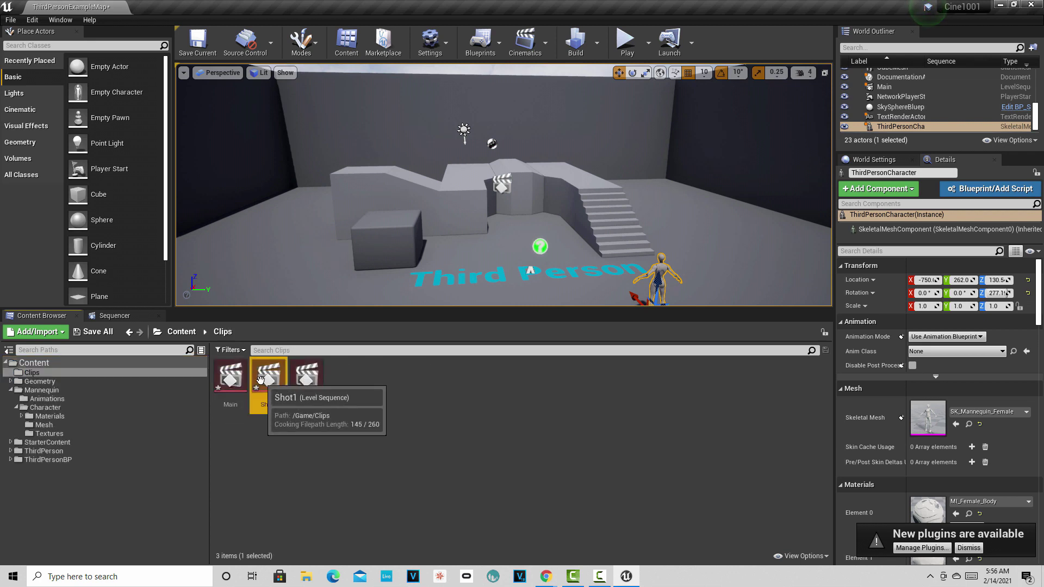
pyautogui.click(11, 390)
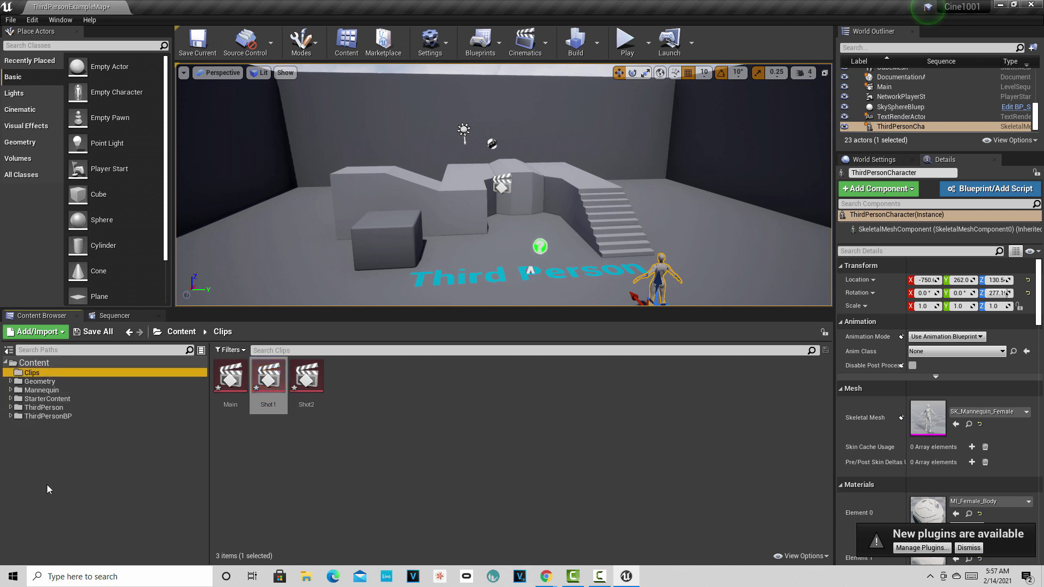
pyautogui.click(263, 381)
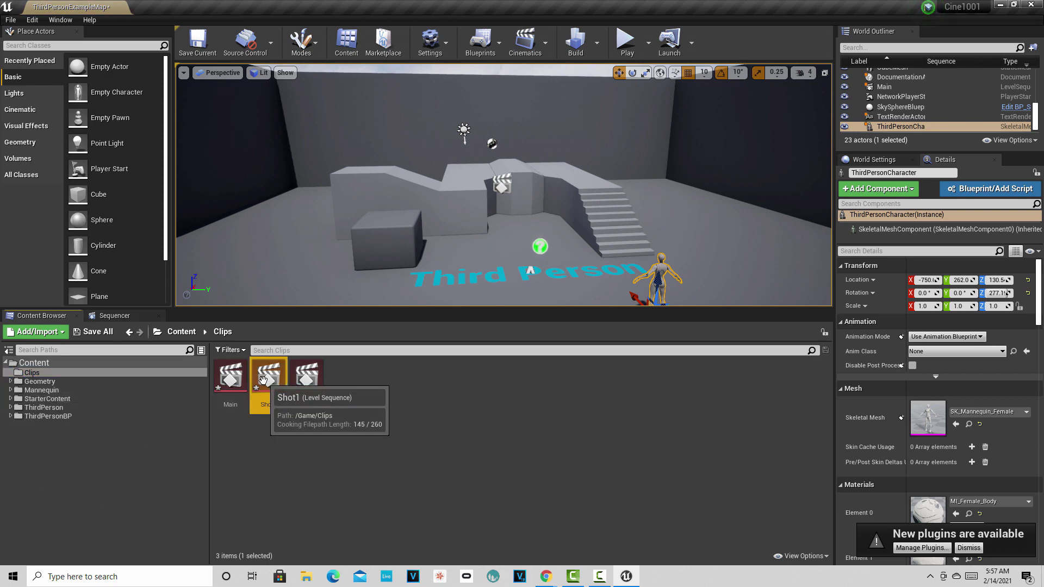
# Add the ThirdPersonCharacter actor from the level to the Shot1 sequence
pyautogui.click(112, 316)
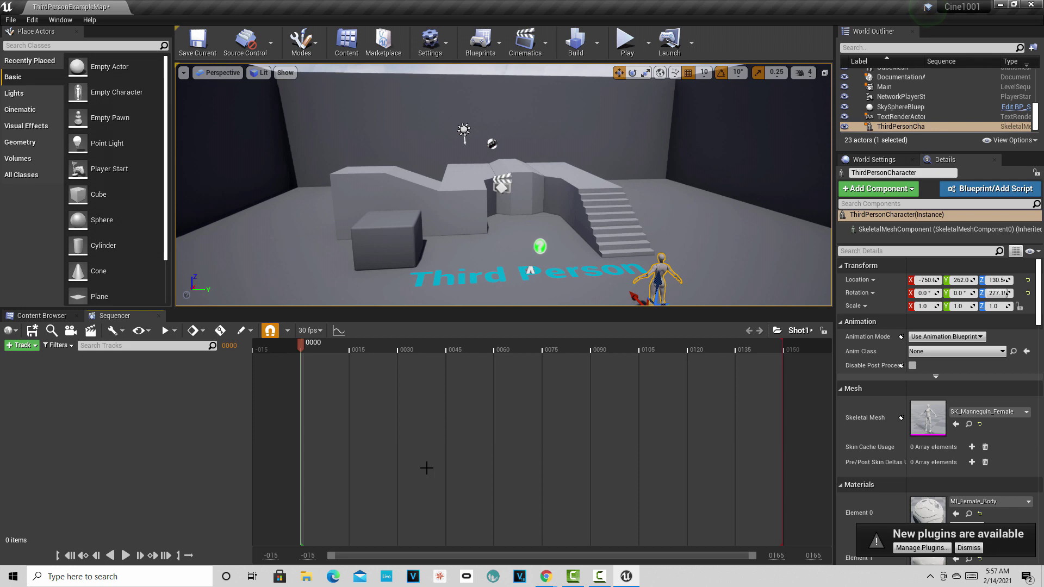
pyautogui.click(24, 345)
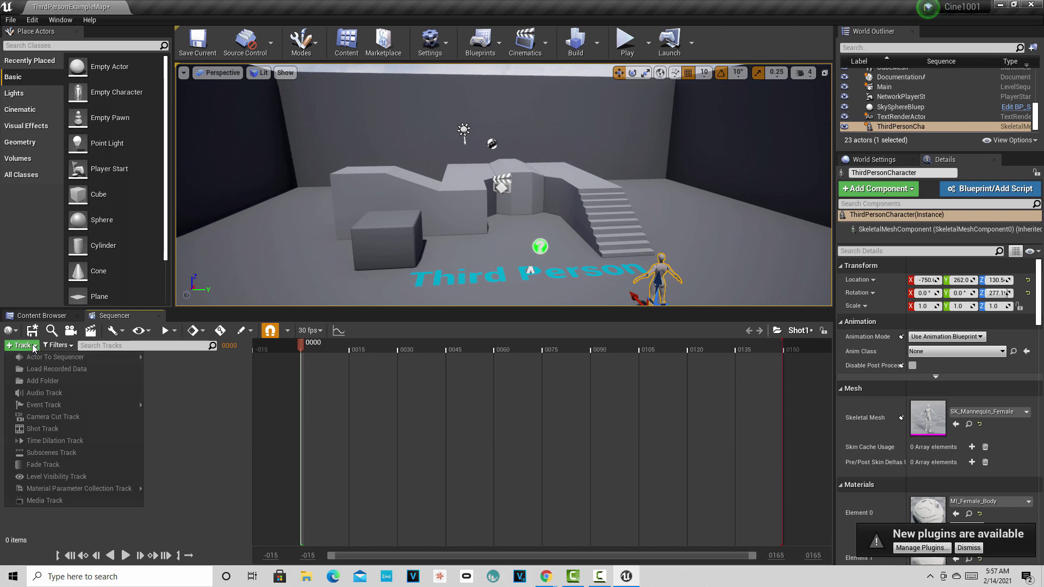
pyautogui.moveTo(38, 358)
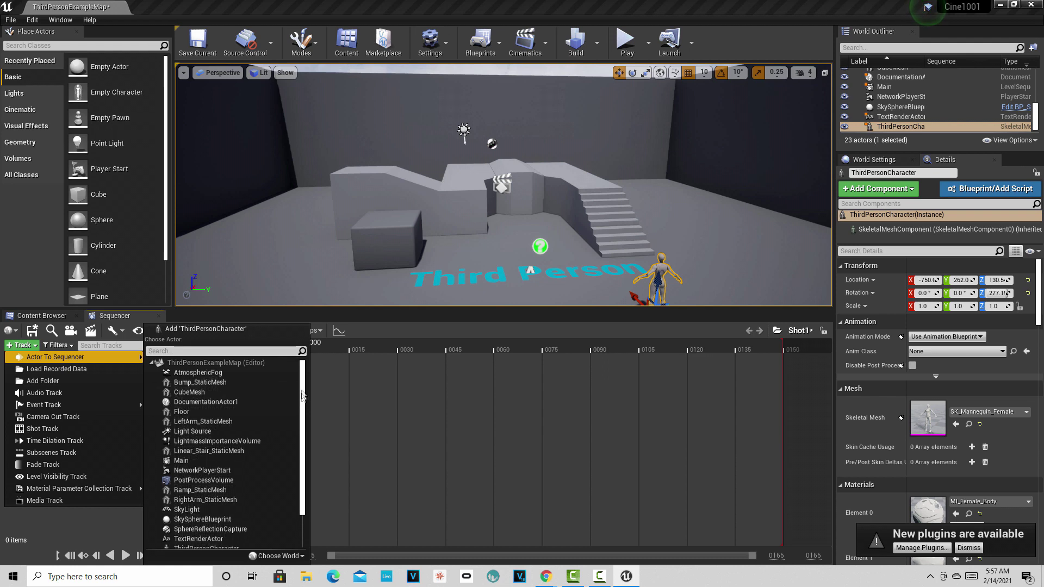
pyautogui.moveTo(303, 391); pyautogui.dragTo(305, 446)
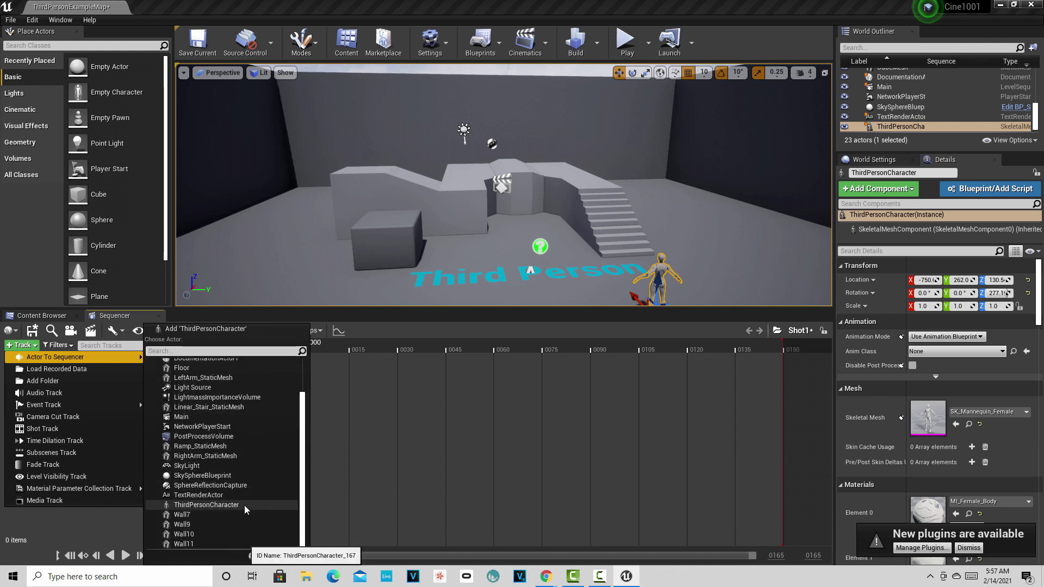
pyautogui.click(206, 505)
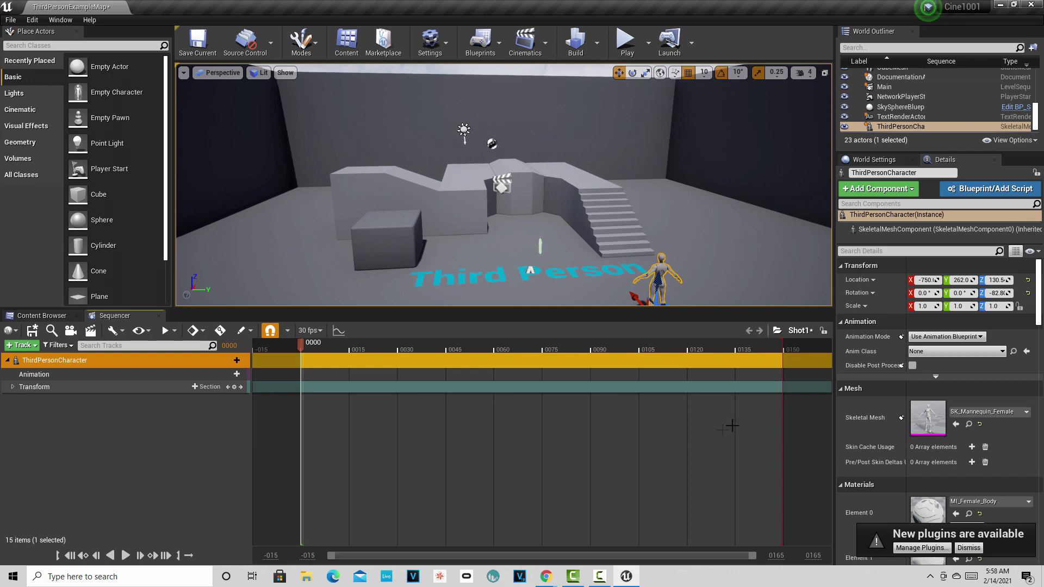
# Add the ThirdPersonIdle animation to the ThirdPersonCharacter track at frame 0
pyautogui.click(229, 377)
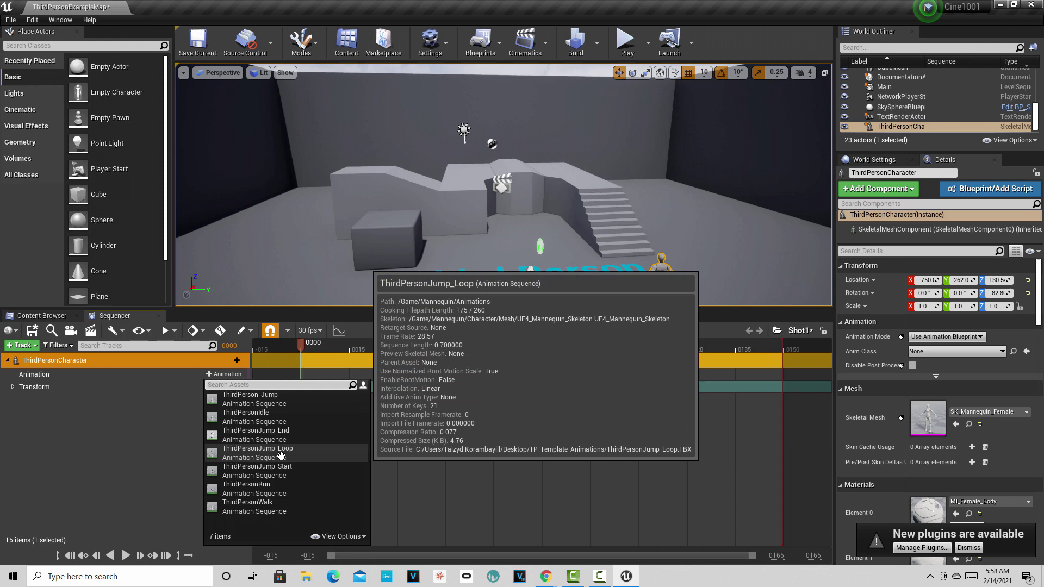
pyautogui.click(269, 418)
pyautogui.click(578, 478)
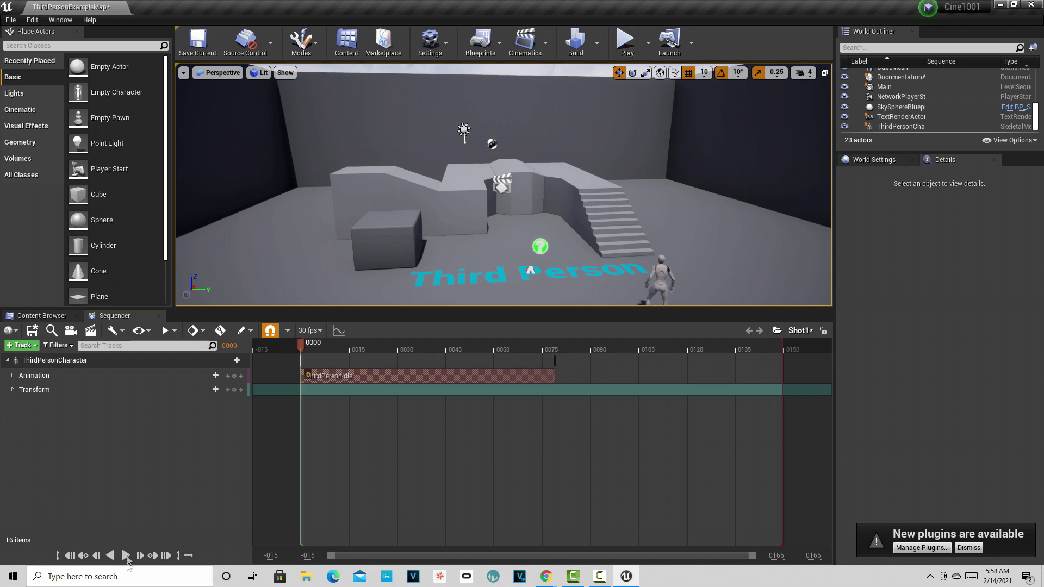
# Play the level to preview it, stop the simulation, and bring the female mannequin back into view
pyautogui.click(625, 44)
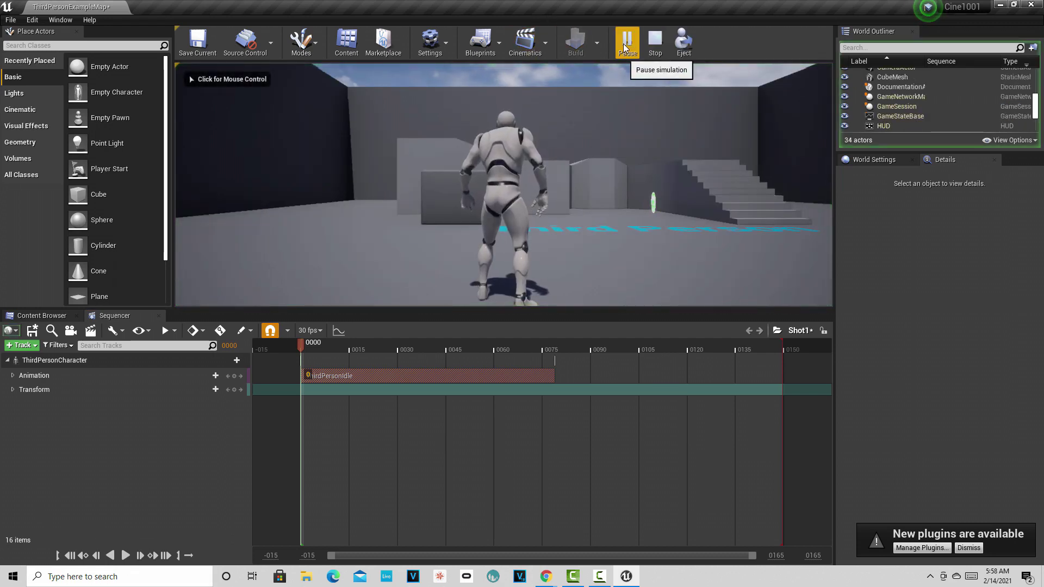
pyautogui.click(656, 44)
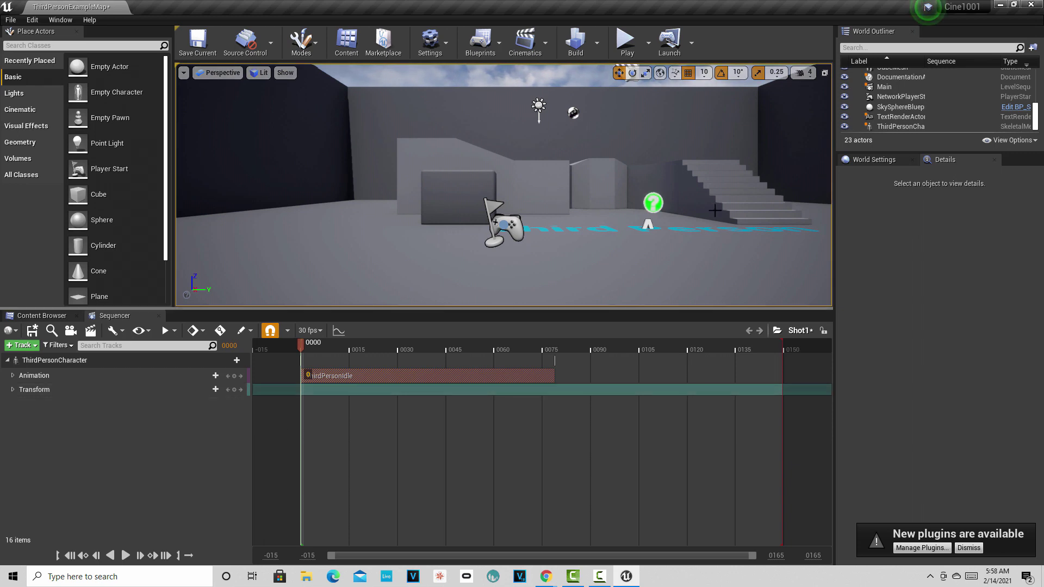
pyautogui.scroll(-4, 554, 233)
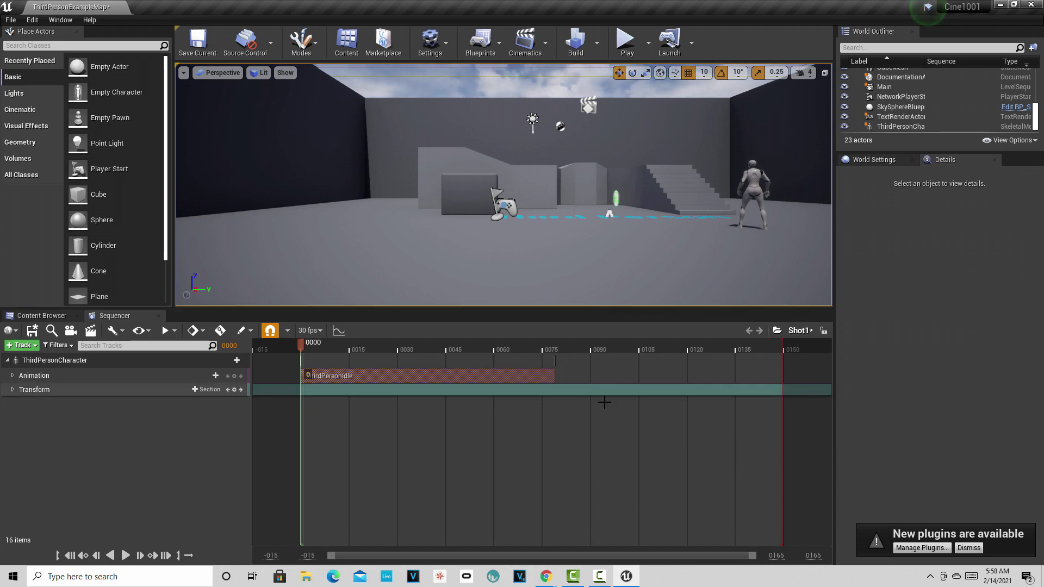
# Stretch the ThirdPersonIdle clip to frame 150 and extend the sequence's working range end to 229
pyautogui.moveTo(553, 377); pyautogui.dragTo(780, 365)
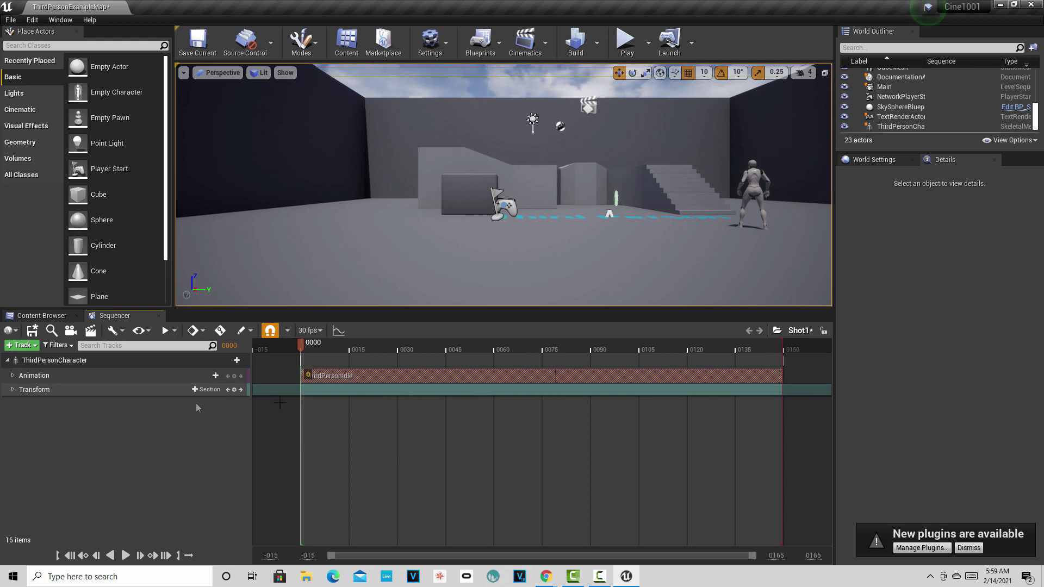
pyautogui.click(8, 360)
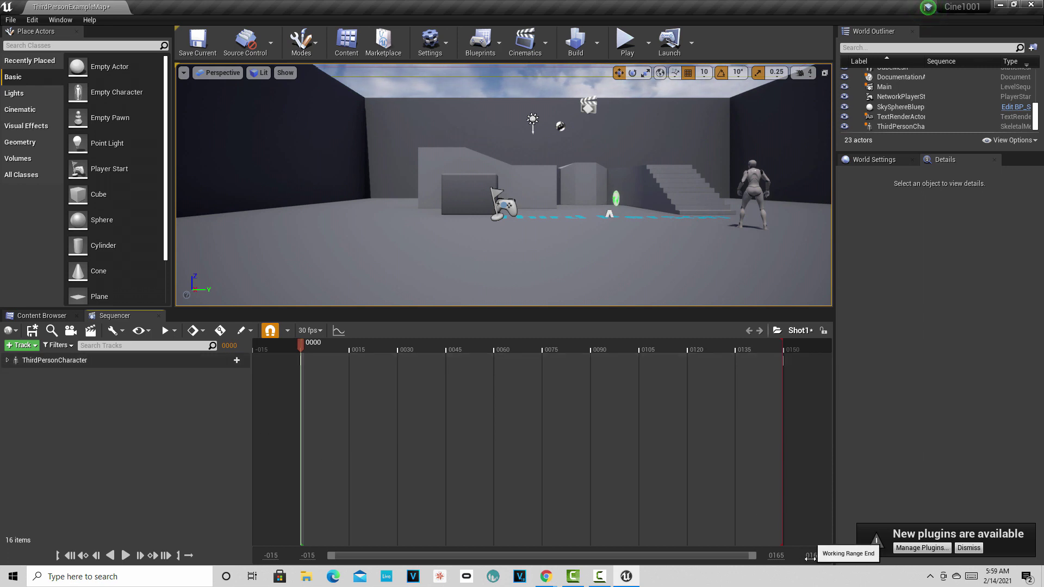
pyautogui.moveTo(813, 555); pyautogui.dragTo(843, 555)
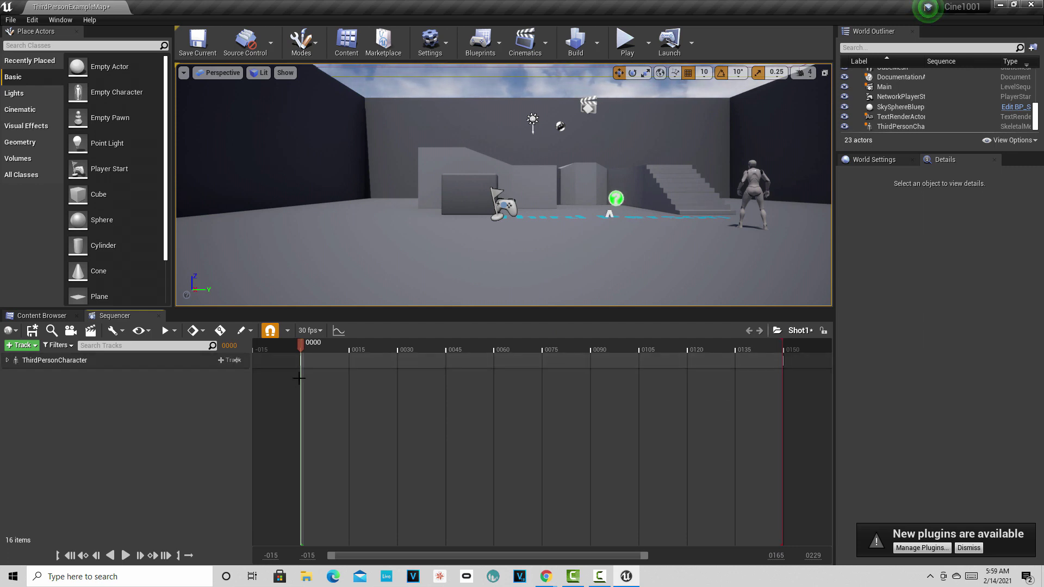
pyautogui.click(113, 362)
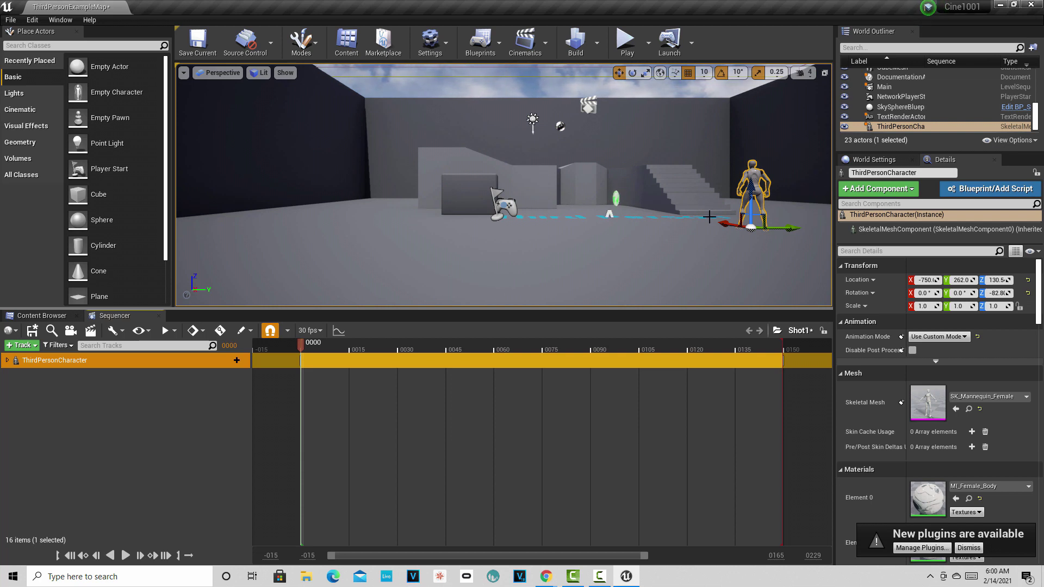
pyautogui.click(23, 345)
pyautogui.moveTo(33, 357)
pyautogui.click(180, 383)
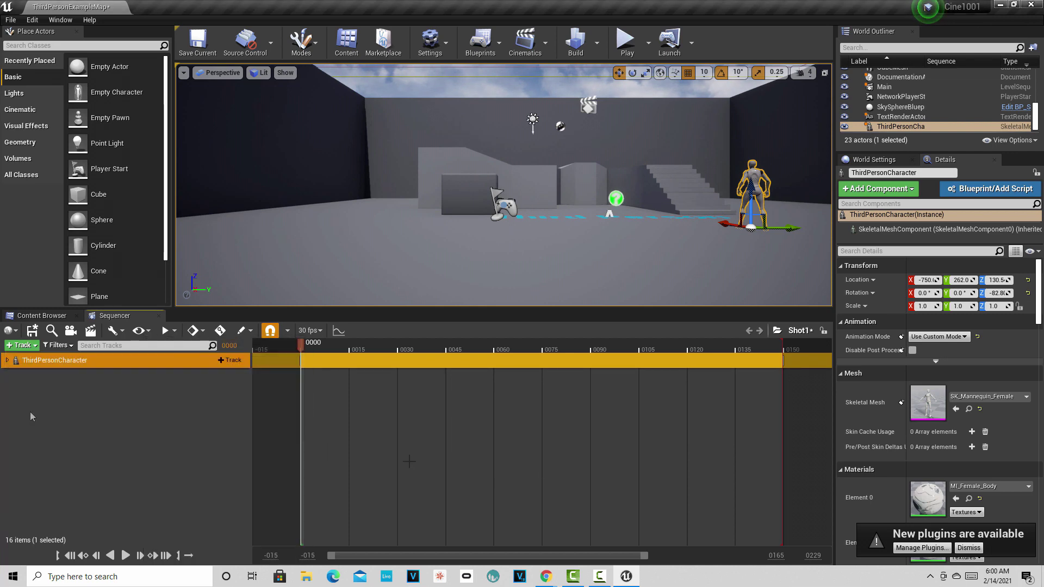
# Create a new Cine Camera Actor in the Shot1 sequence, collapse its CameraComponent track, and stop piloting the camera
pyautogui.click(72, 331)
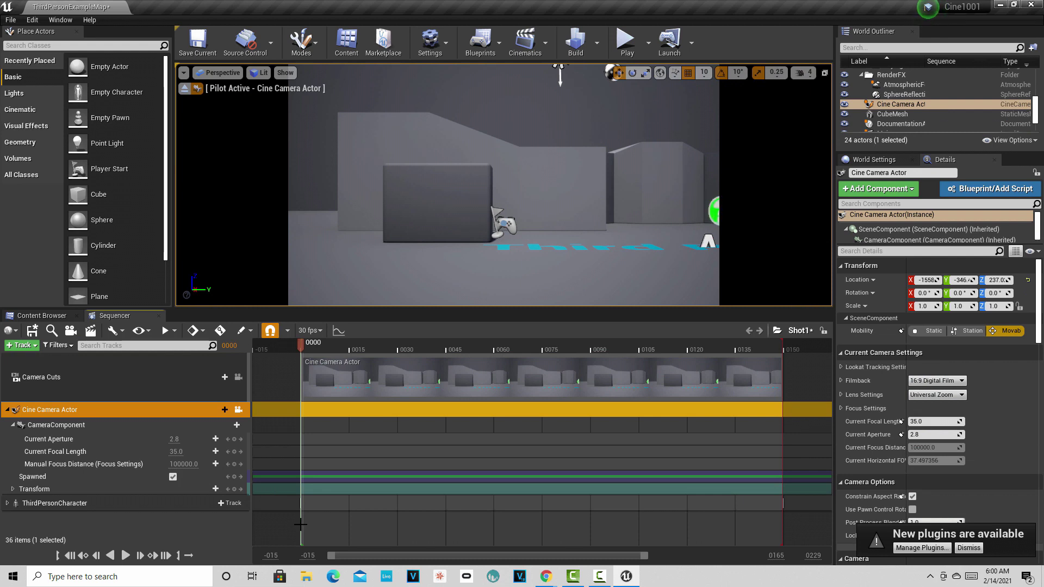
pyautogui.click(13, 425)
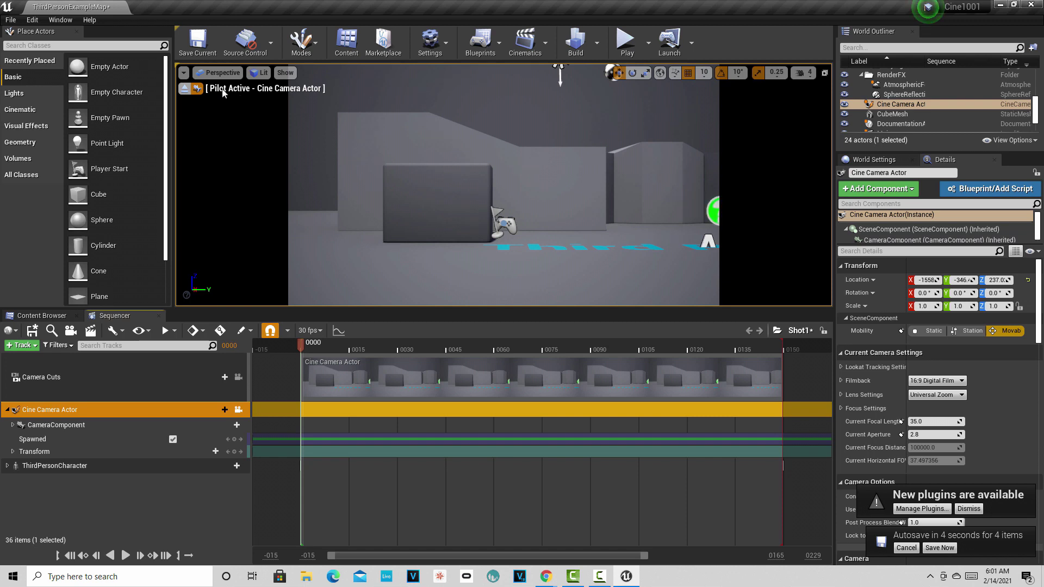
pyautogui.click(184, 89)
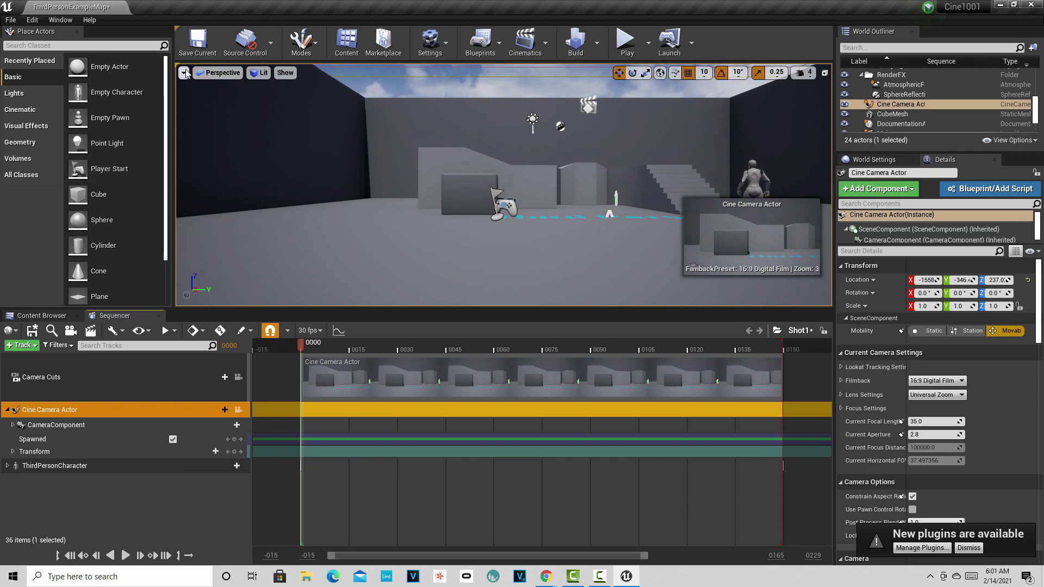
# Look through the placed Cine Camera Actor in the viewport and return to the perspective view
pyautogui.click(220, 73)
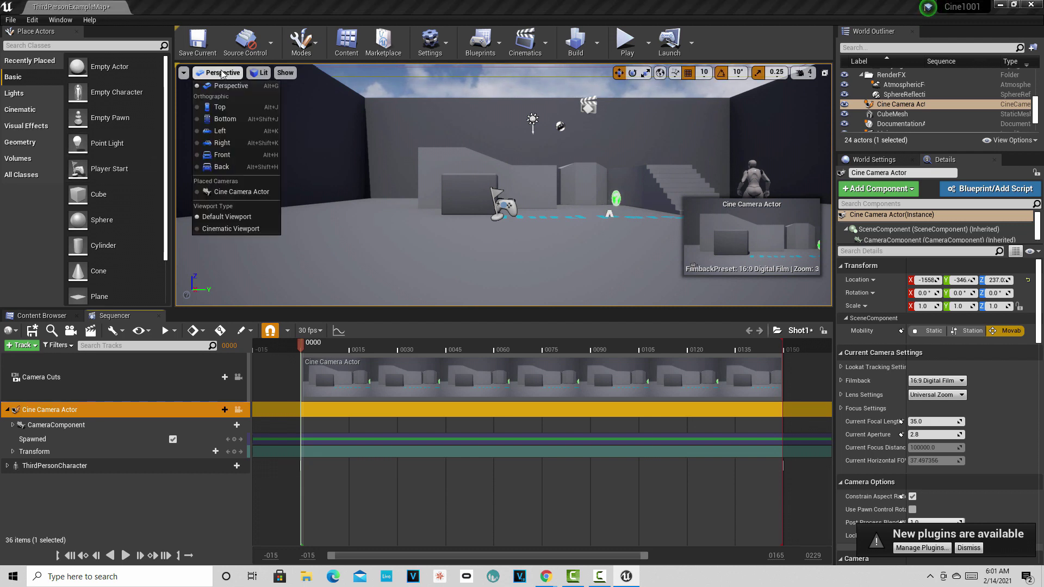
pyautogui.click(253, 193)
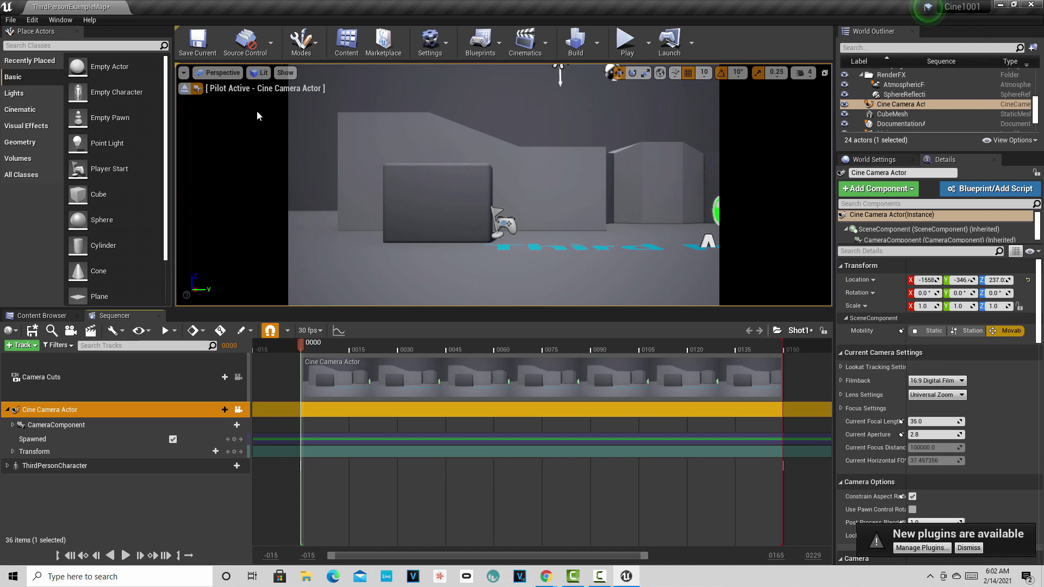
pyautogui.click(184, 88)
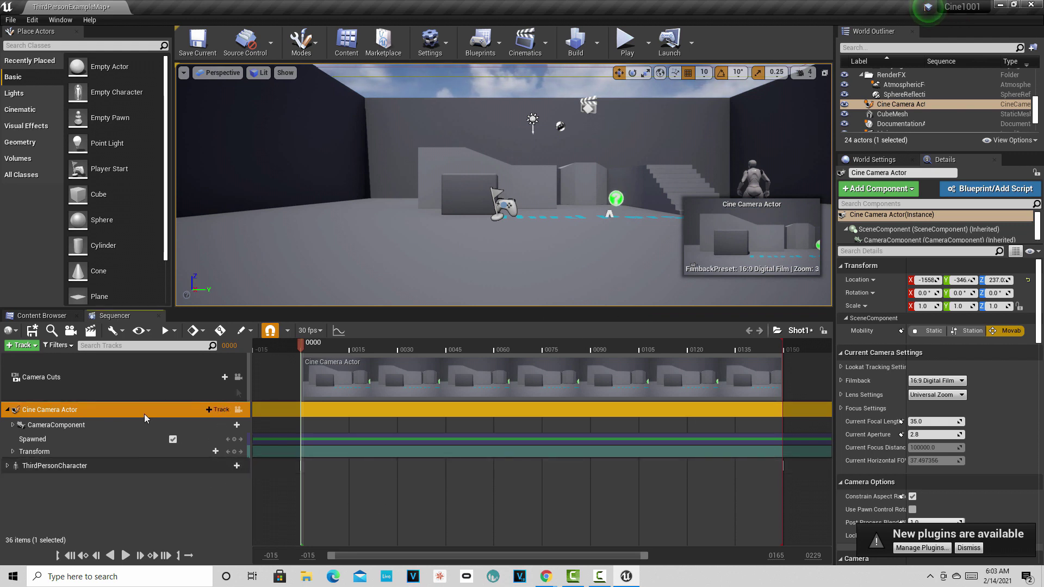
# Move the Cine Camera Actor behind the female mannequin, to location X -994, Y 267, Z 160
pyautogui.moveTo(925, 60); pyautogui.dragTo(952, 60)
pyautogui.click(919, 103)
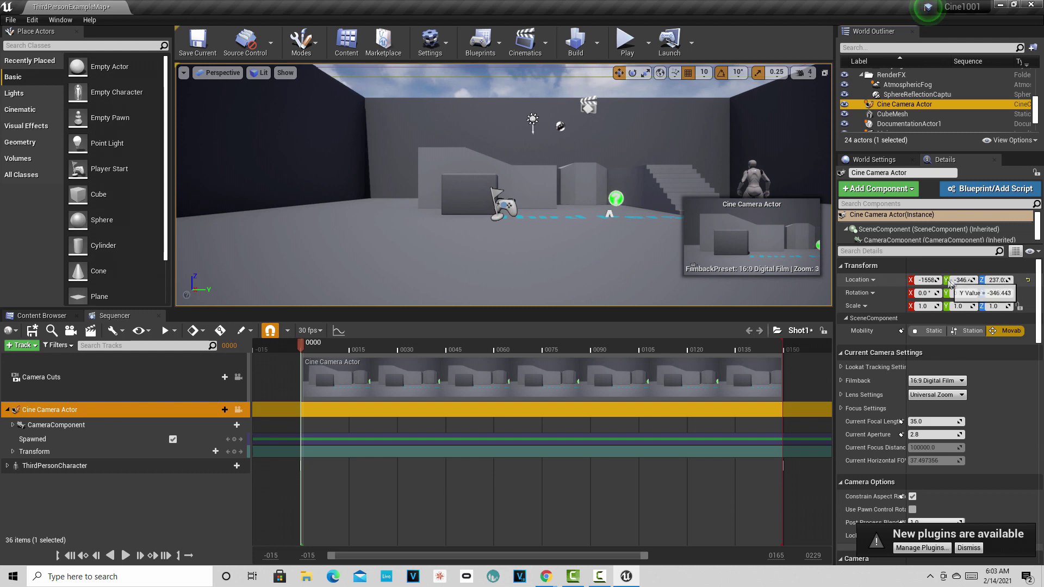
pyautogui.moveTo(957, 280); pyautogui.dragTo(1001, 280)
pyautogui.moveTo(927, 280); pyautogui.dragTo(956, 280)
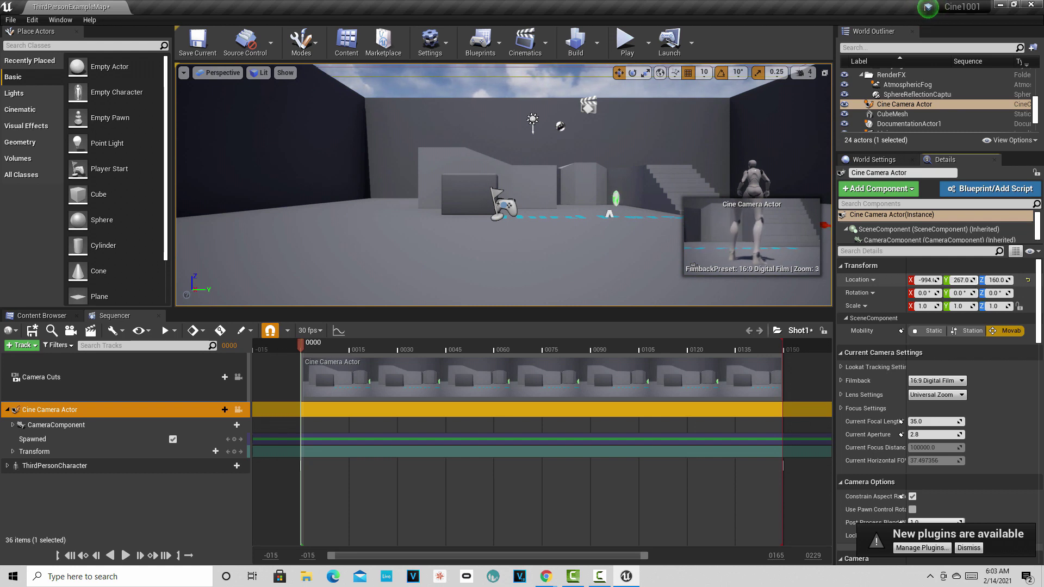
pyautogui.rightClick(933, 282)
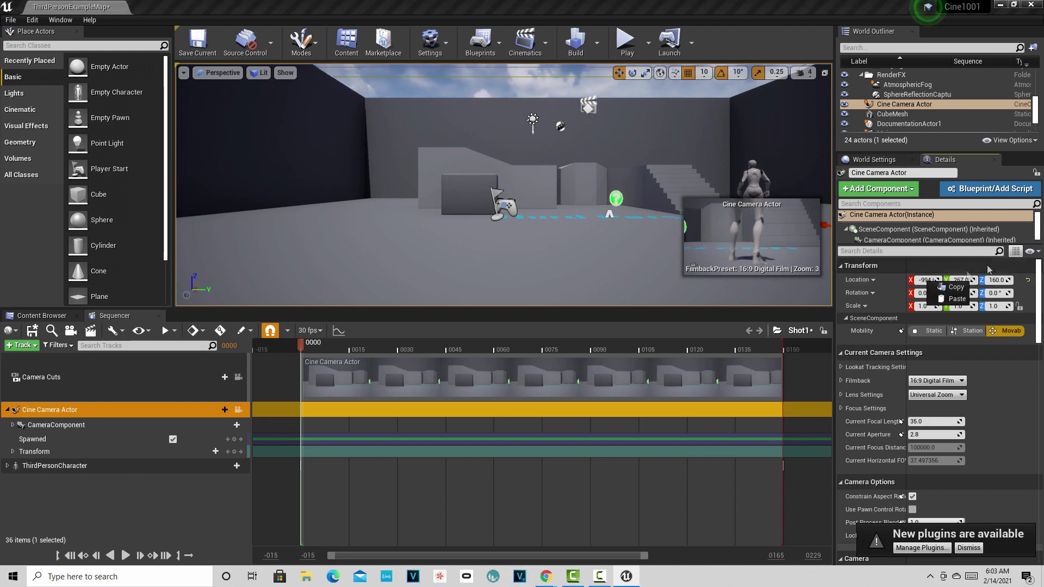
# Keyframe the Cine Camera Actor's transform at frame 0 of Shot1
pyautogui.click(912, 265)
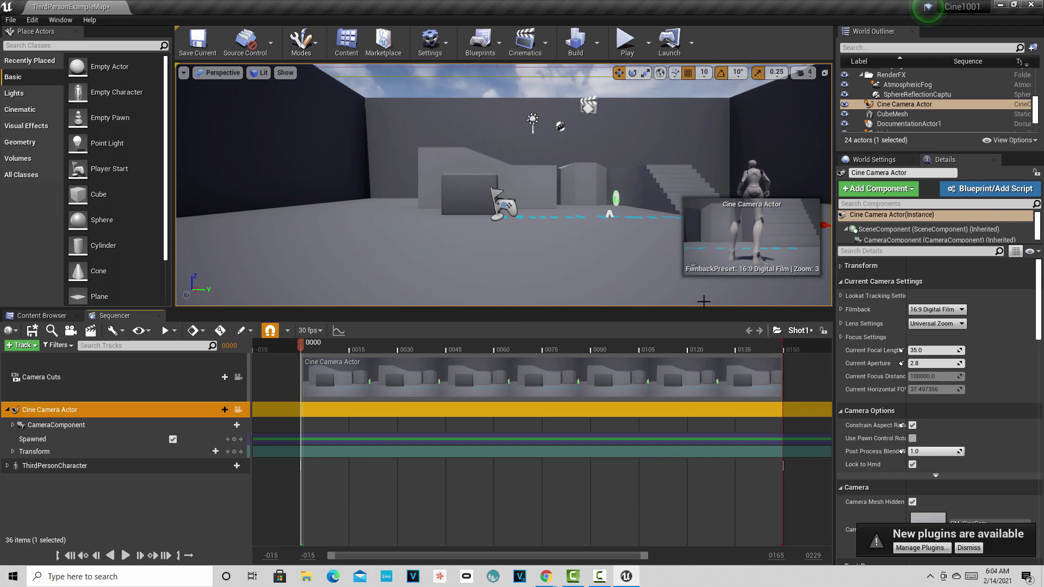
pyautogui.click(13, 452)
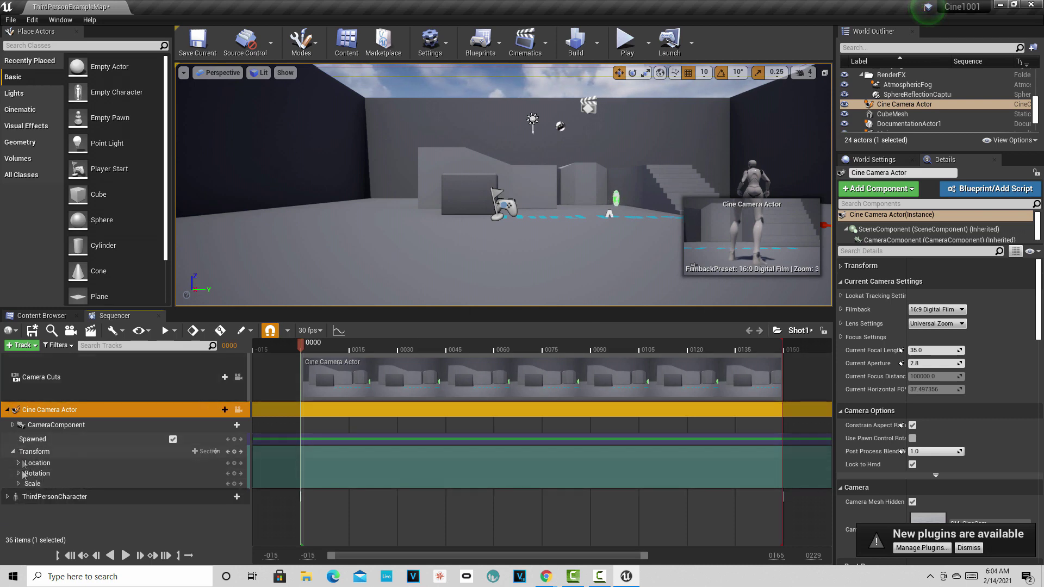
pyautogui.click(13, 453)
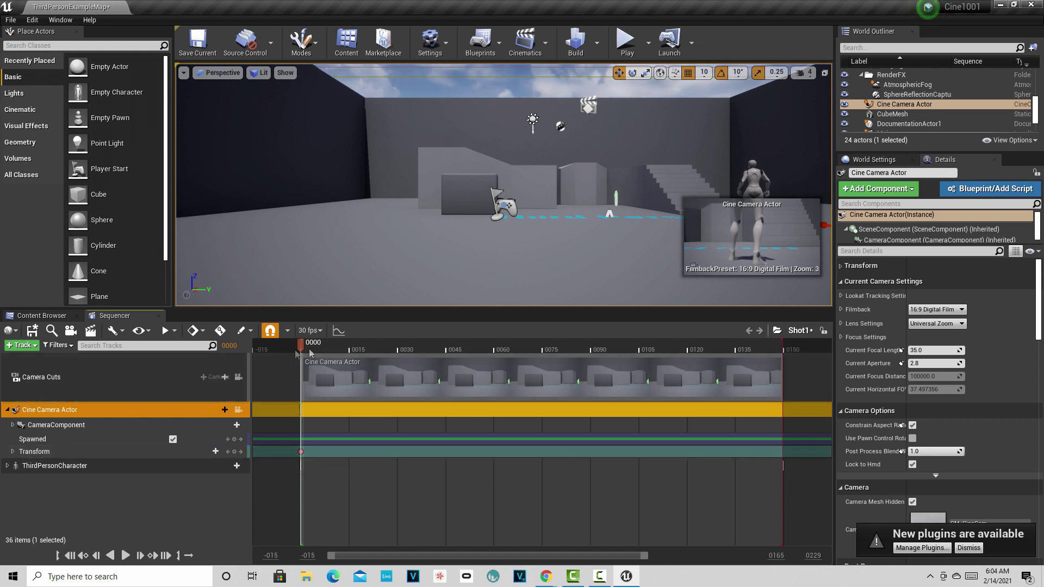
# Keyframe the Cine Camera Actor's transform at frame 150 with location X -932, Y 254, Z 283, and return to frame 0
pyautogui.moveTo(302, 351); pyautogui.dragTo(787, 351)
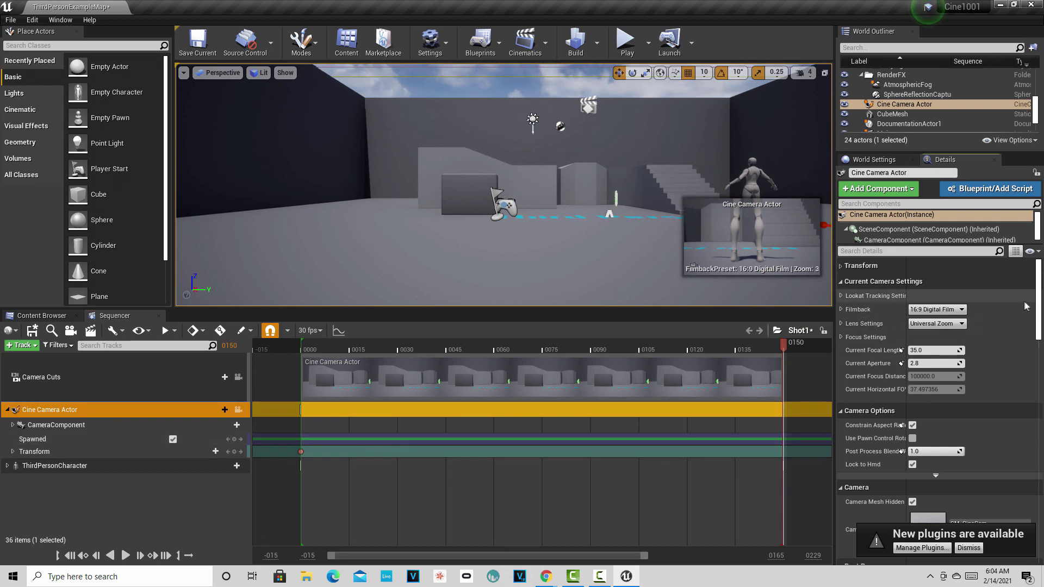
pyautogui.click(841, 266)
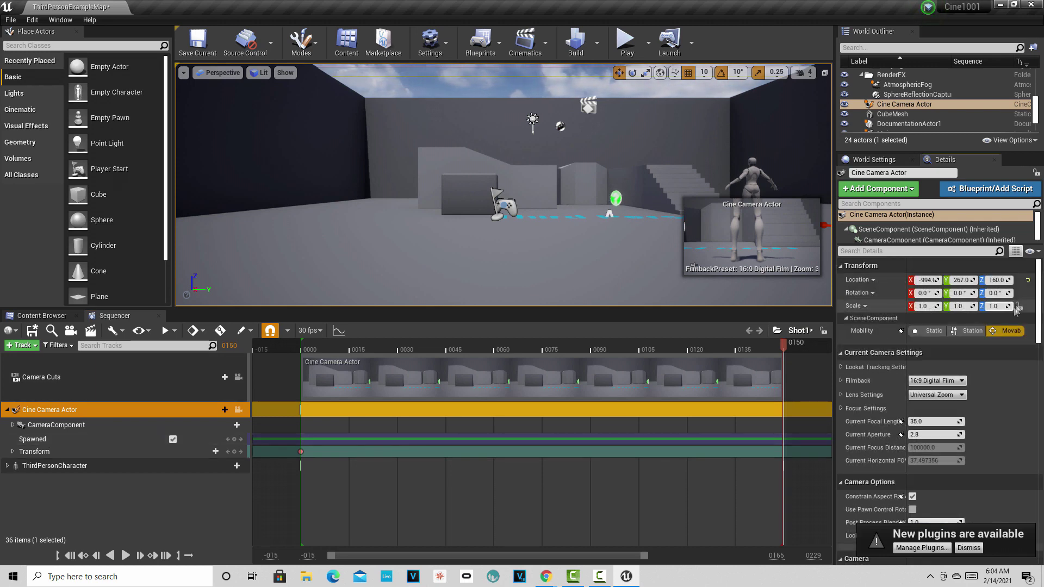
pyautogui.moveTo(990, 281); pyautogui.dragTo(1034, 277)
pyautogui.moveTo(926, 281); pyautogui.dragTo(935, 280)
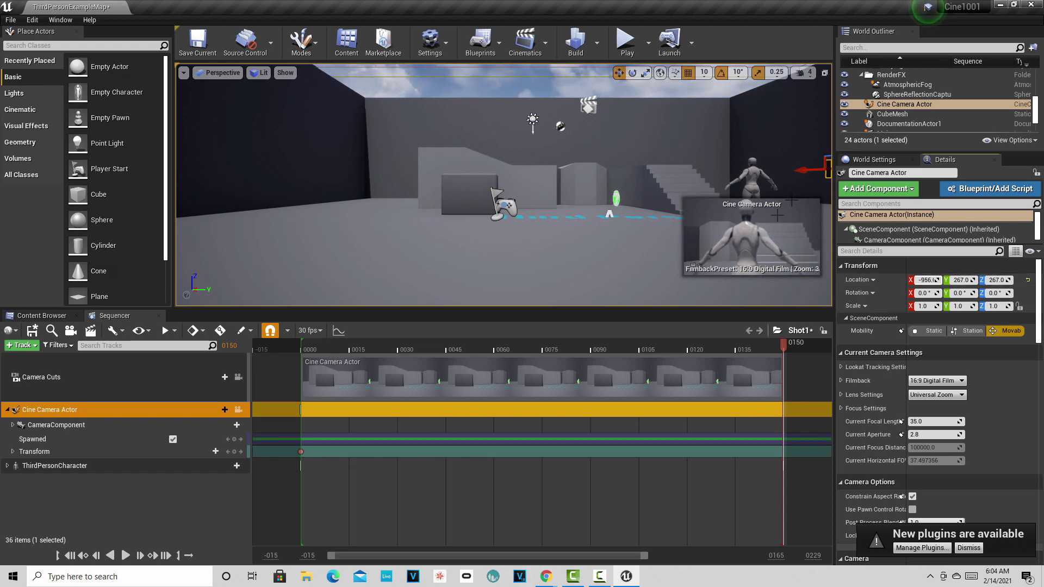
pyautogui.scroll(-2, 729, 127)
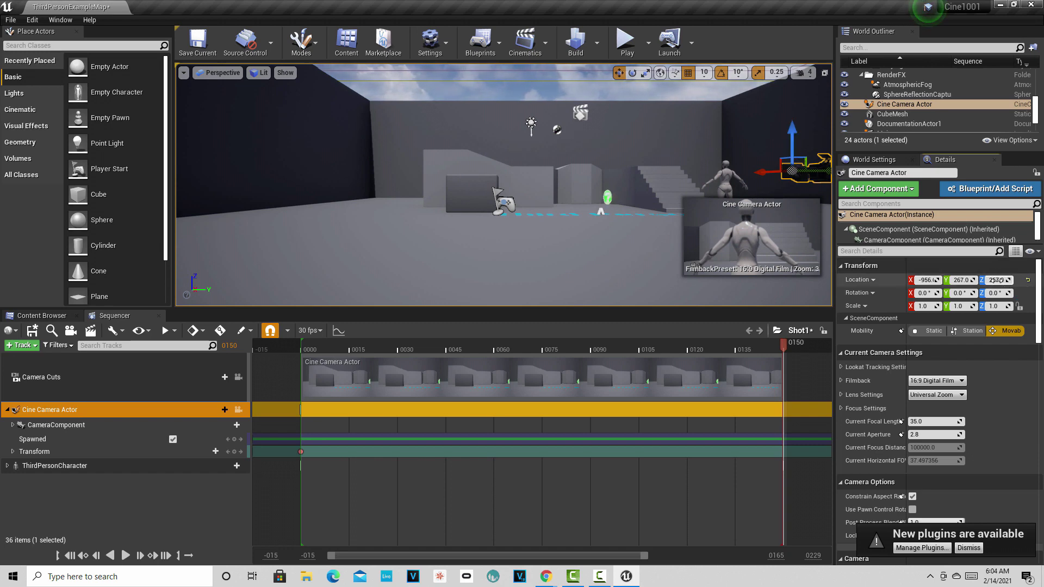
pyautogui.moveTo(998, 280); pyautogui.dragTo(1019, 280)
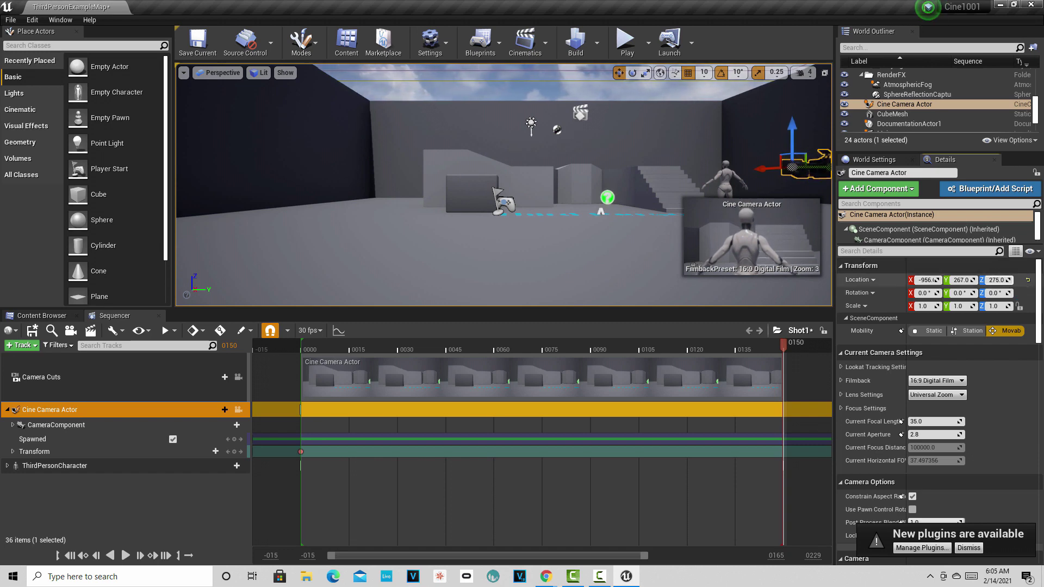
pyautogui.moveTo(927, 280); pyautogui.dragTo(949, 280)
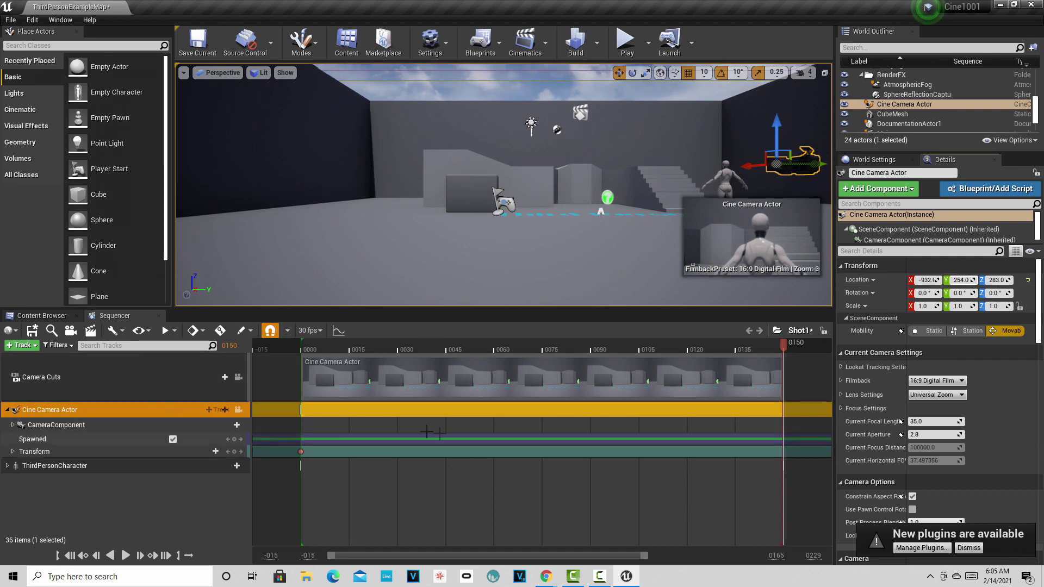
pyautogui.click(235, 452)
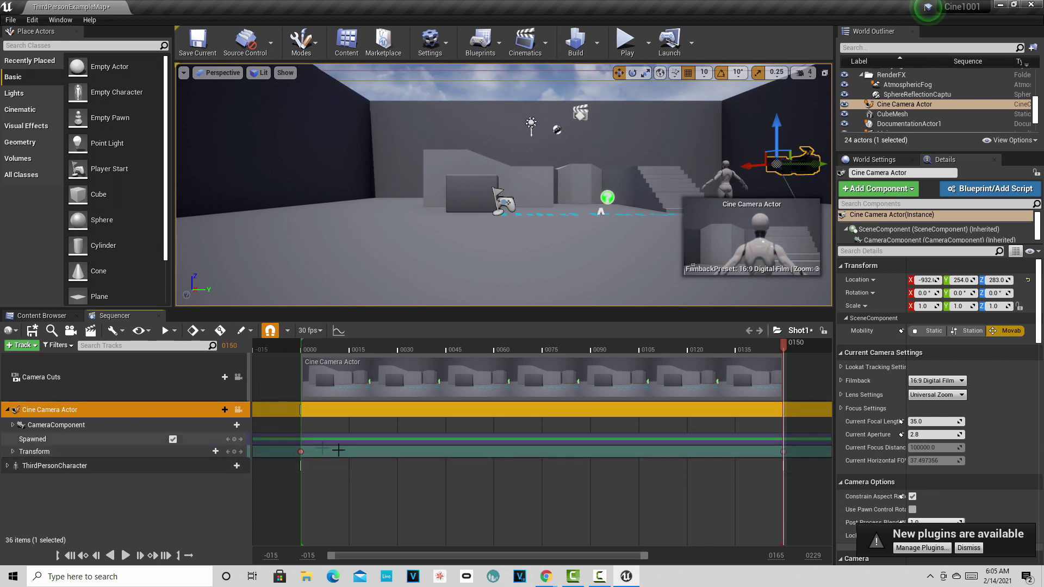
pyautogui.click(69, 555)
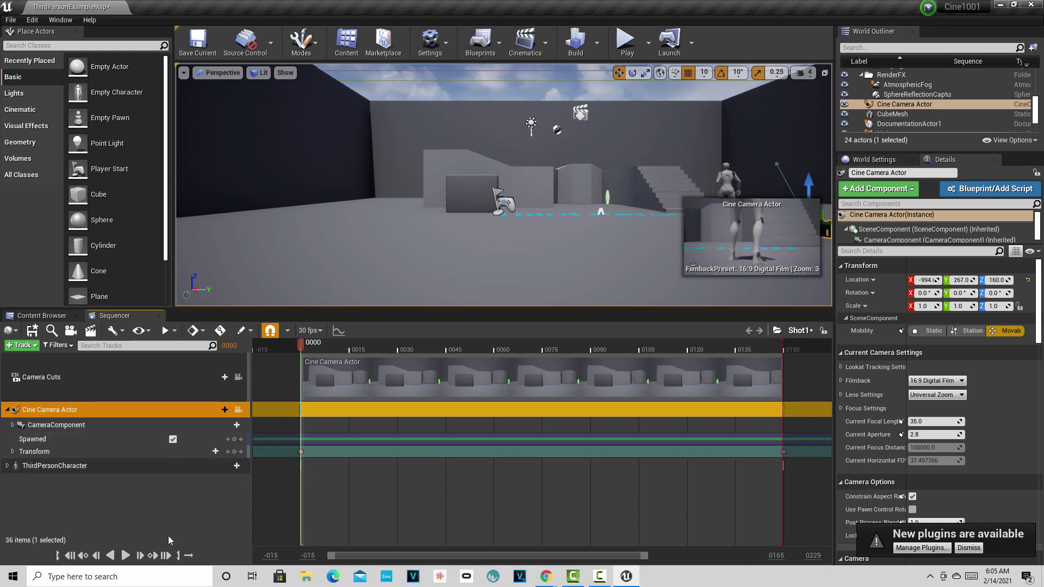
# Play back Shot1 to preview the cine camera's animated move behind the mannequin, and stop the playback
pyautogui.click(125, 558)
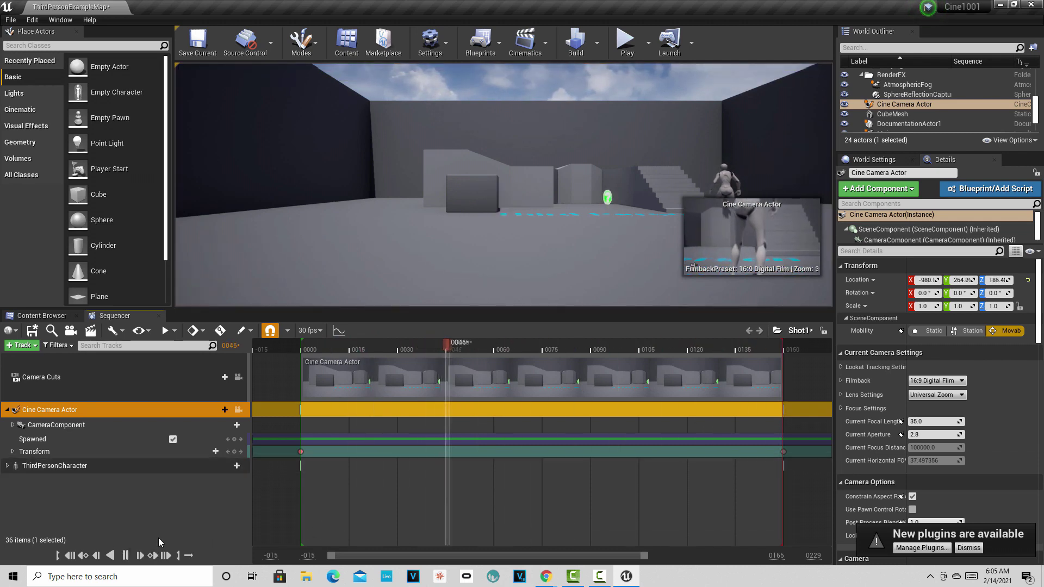
pyautogui.press('space')
# At frame 150 of Shot1, set the cine camera's manual focus distance by sampling the depth on the mannequin's head in the camera preview
pyautogui.moveTo(524, 345); pyautogui.dragTo(791, 351)
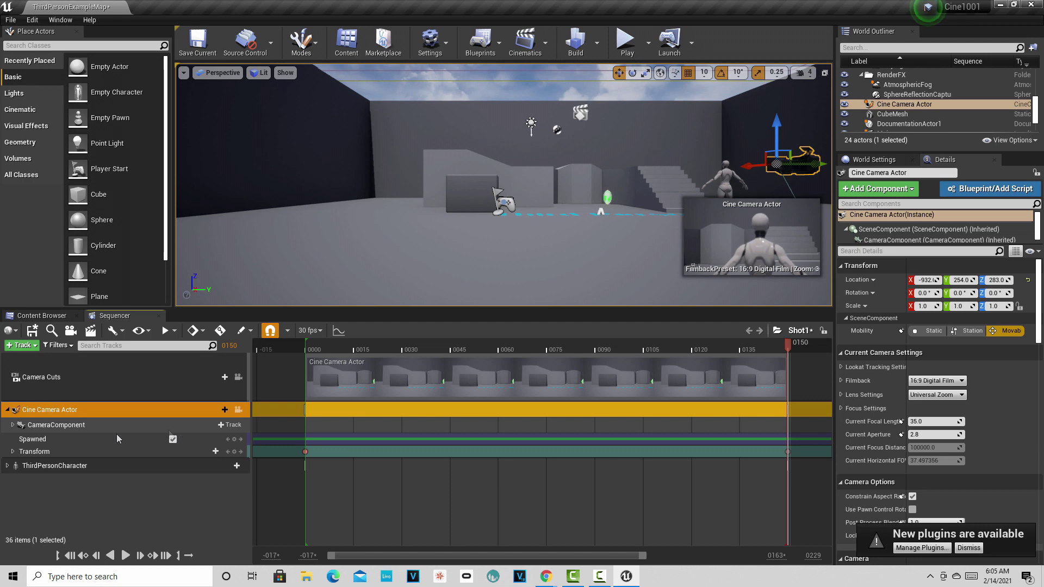
pyautogui.click(13, 425)
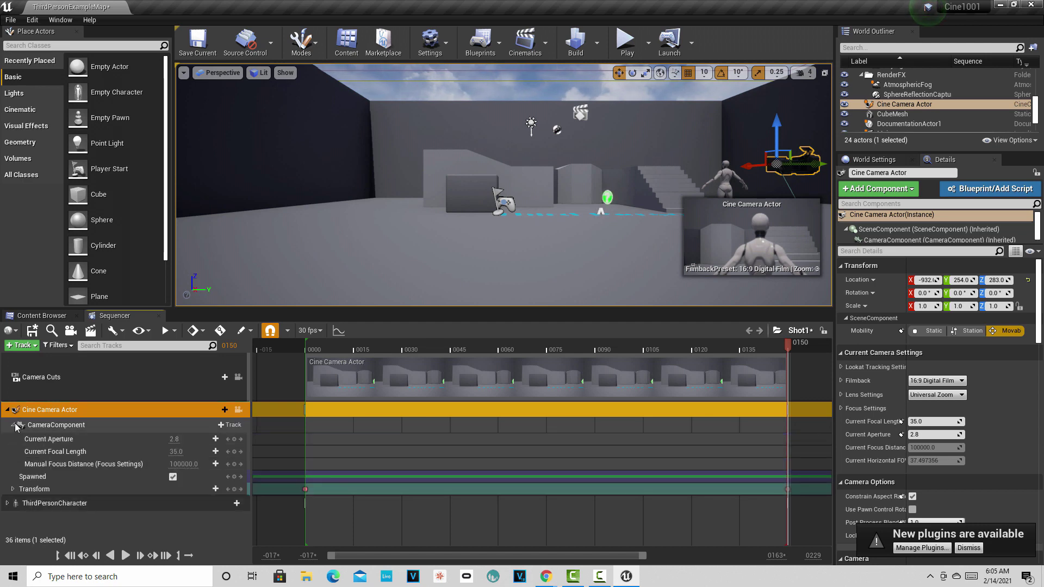
pyautogui.click(89, 465)
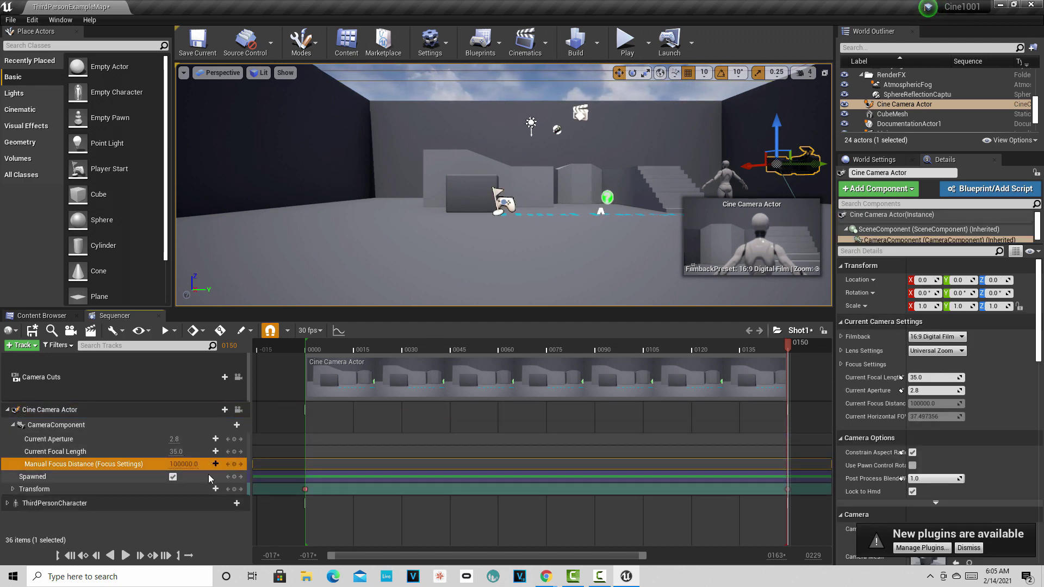
pyautogui.click(842, 365)
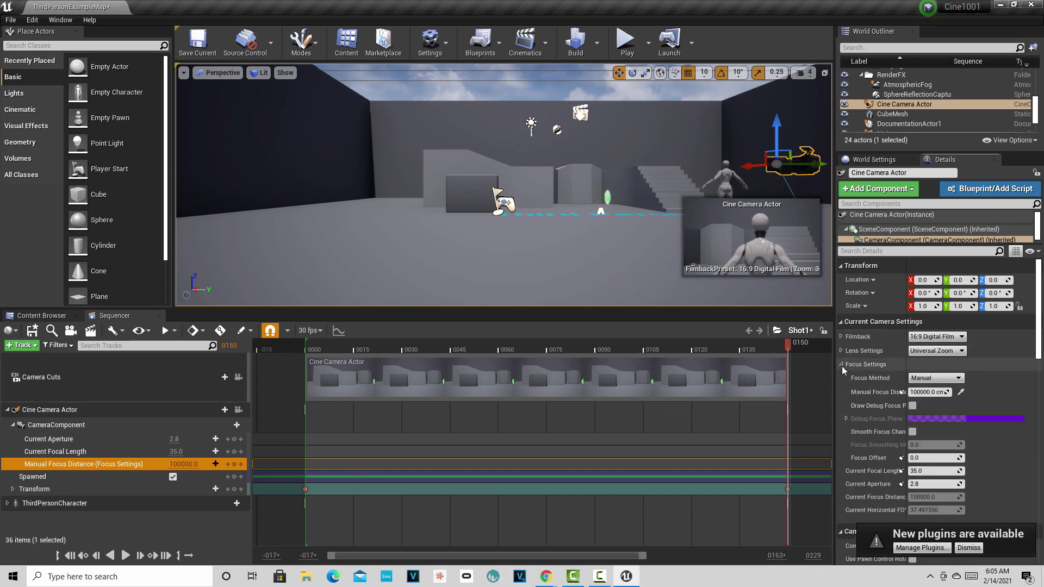
pyautogui.click(962, 392)
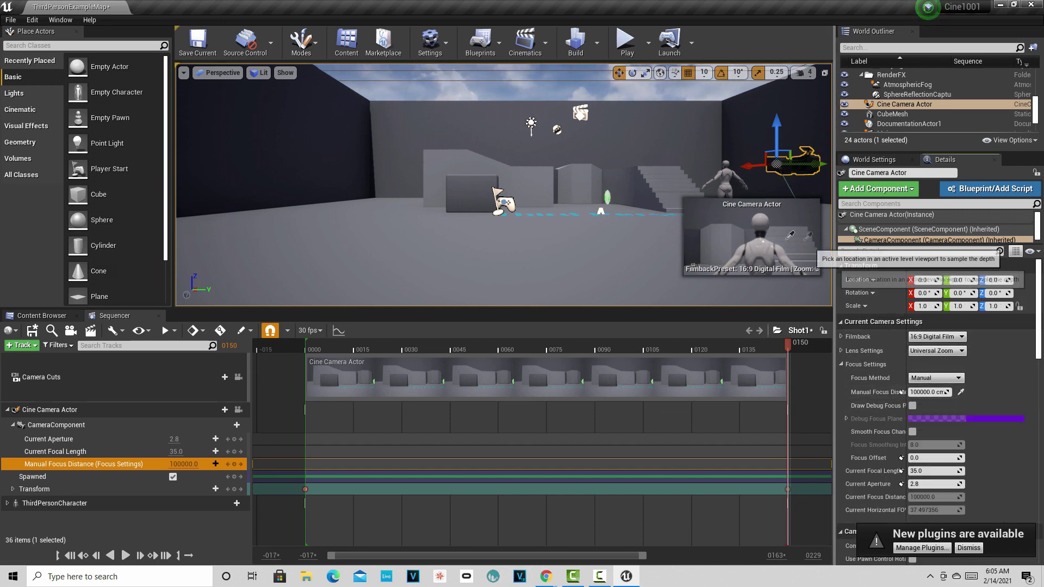
pyautogui.click(762, 219)
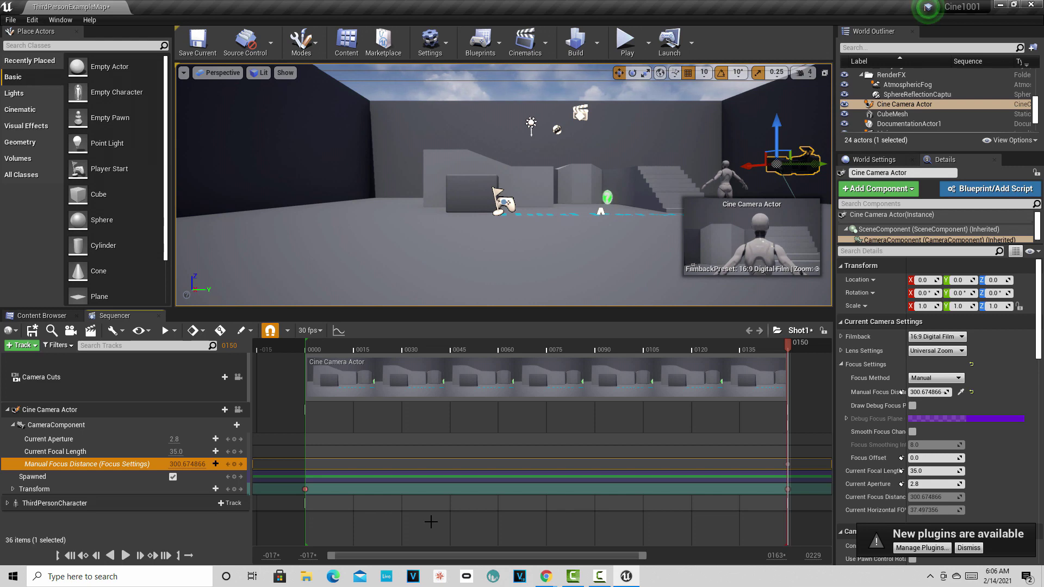
# Return to frame 0 and play Shot1 through to check the mannequin's focus in the camera preview
pyautogui.click(83, 556)
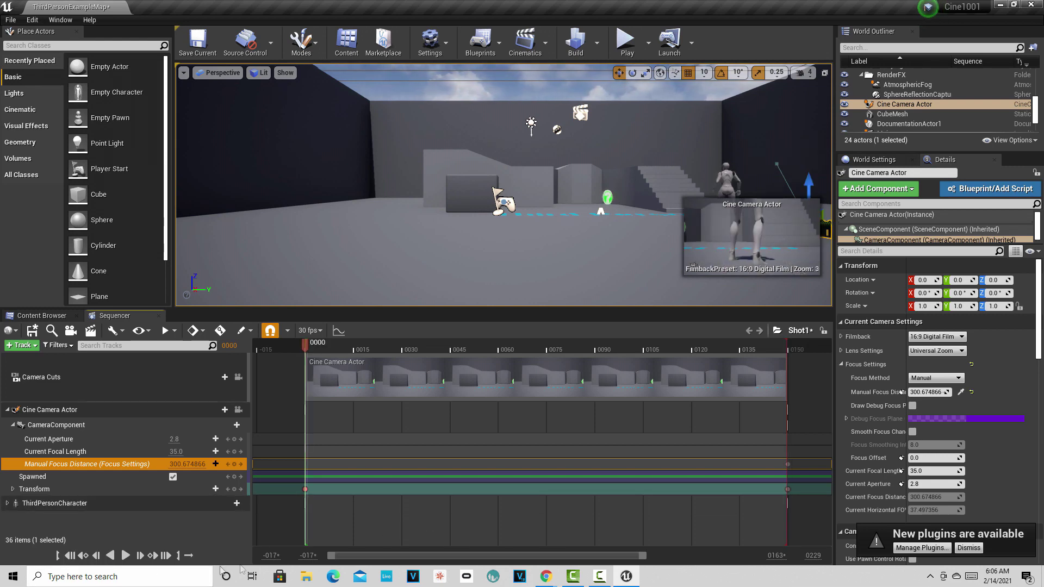
pyautogui.click(125, 555)
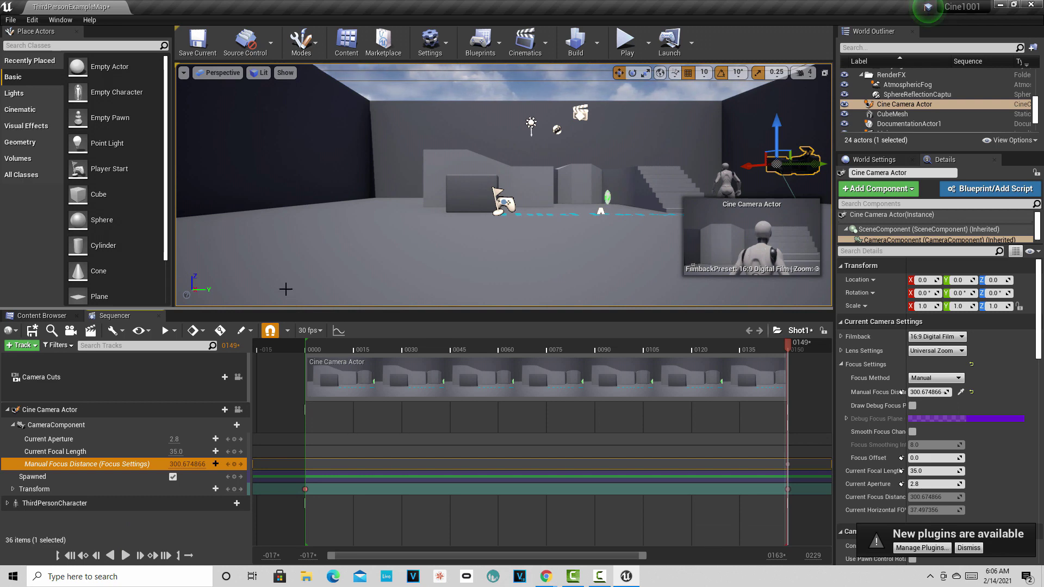
# Render Shot1 as an avi video sequence at 1280 x 720 without audio, saving the modified sequences and level
pyautogui.click(93, 333)
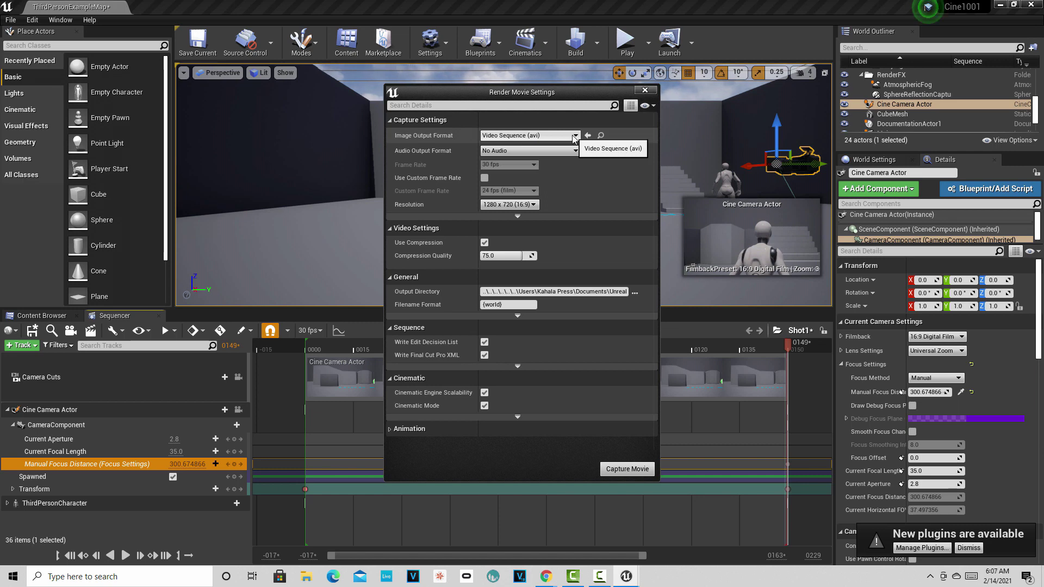
pyautogui.click(634, 471)
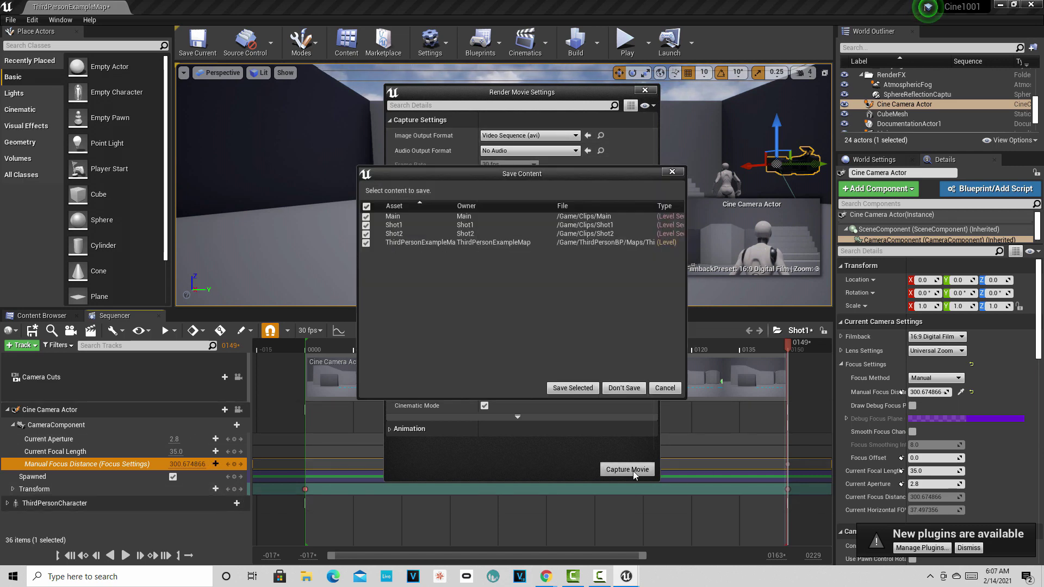
pyautogui.click(588, 388)
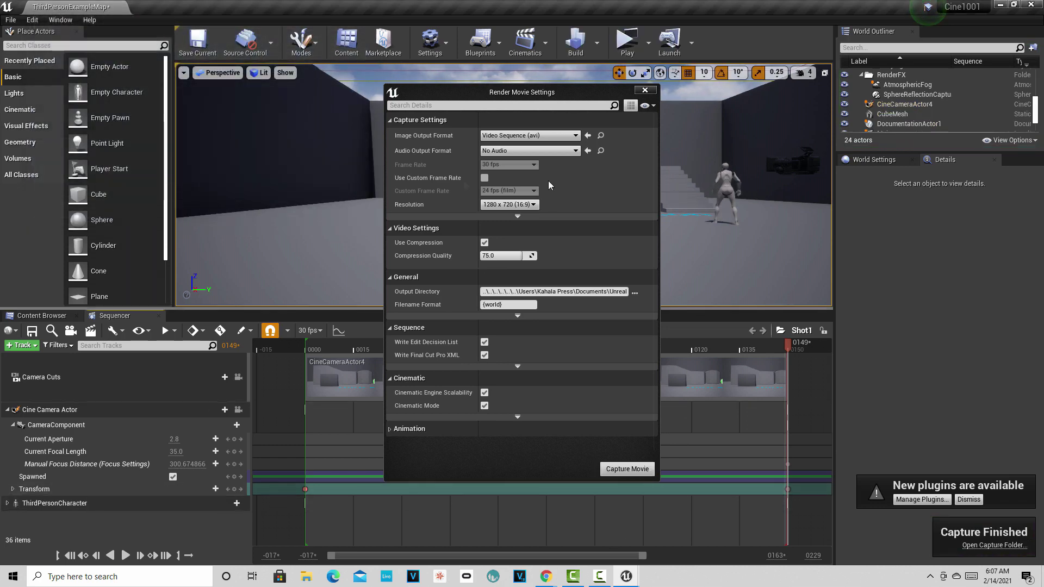
# Examine the available image output formats in the render movie settings, and close the settings without choosing another one
pyautogui.click(561, 135)
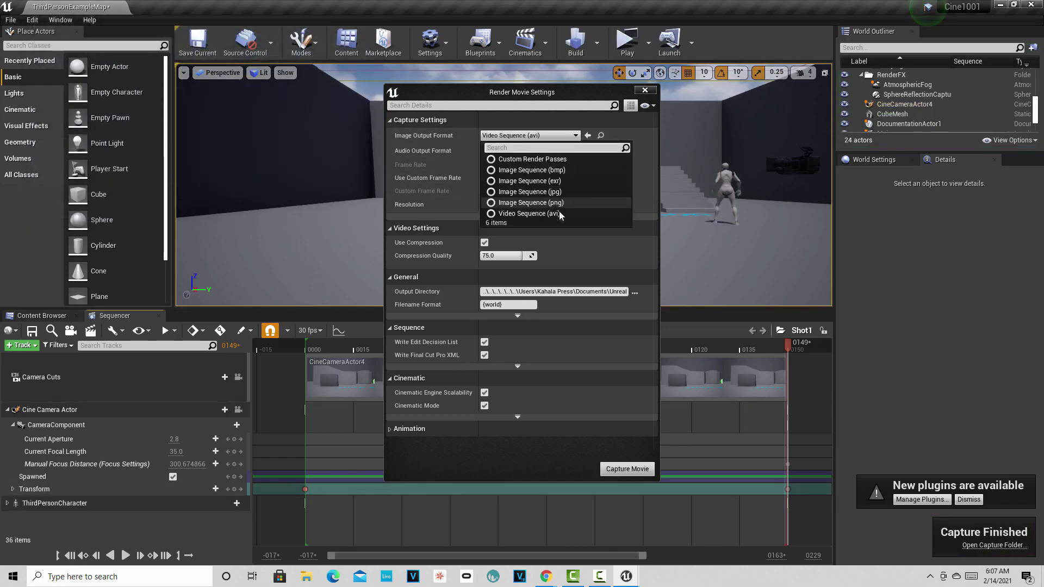
pyautogui.click(652, 90)
pyautogui.click(651, 90)
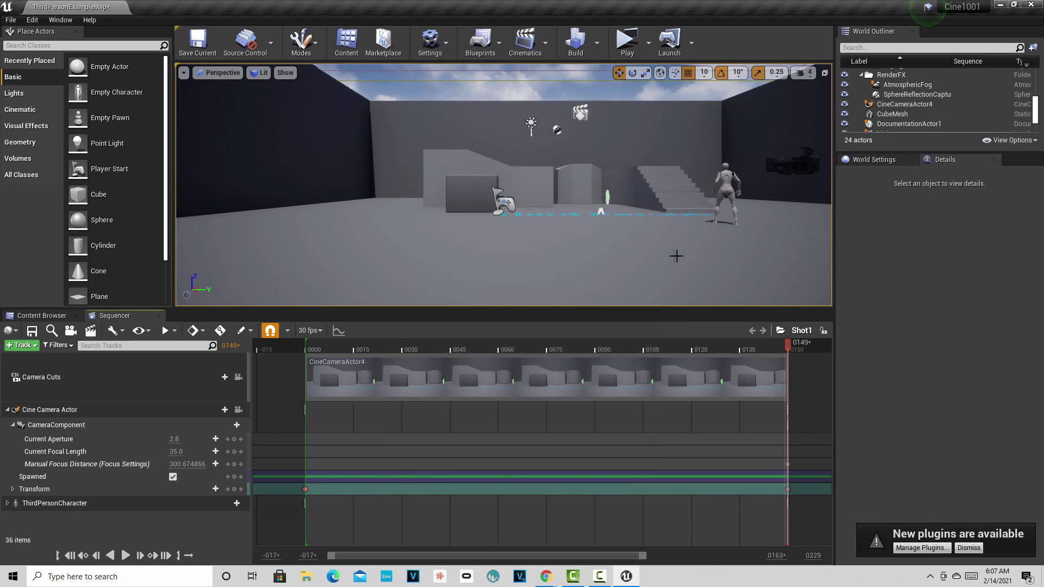